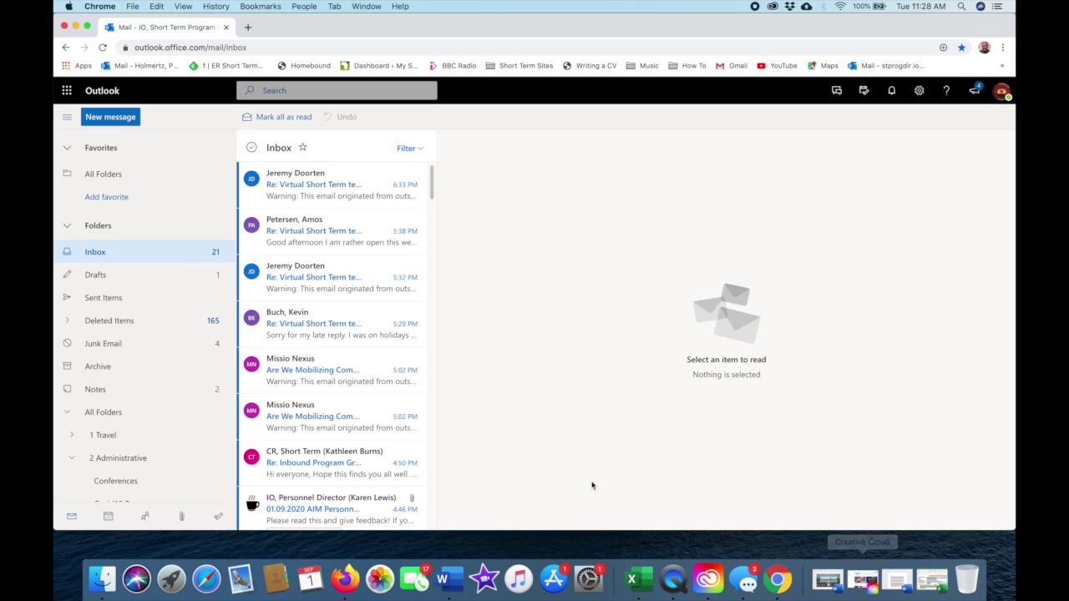
Switch from Outlook to the SharePoint site and open its Short Term documents
{"action": "left_click", "coordinate": [67, 90]}
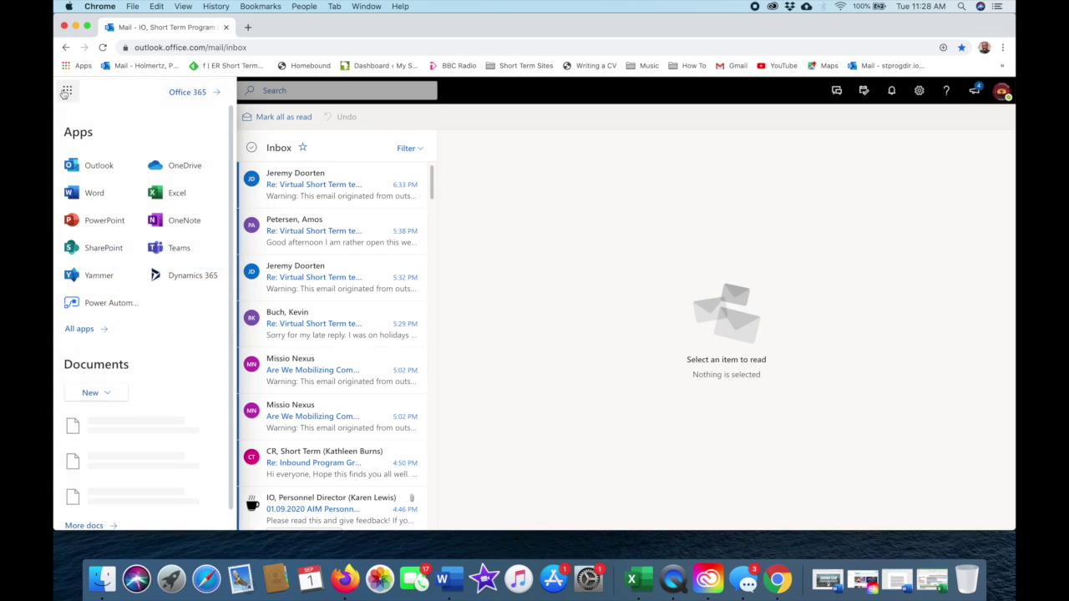
{"action": "left_click", "coordinate": [103, 248]}
{"action": "left_click", "coordinate": [88, 231]}
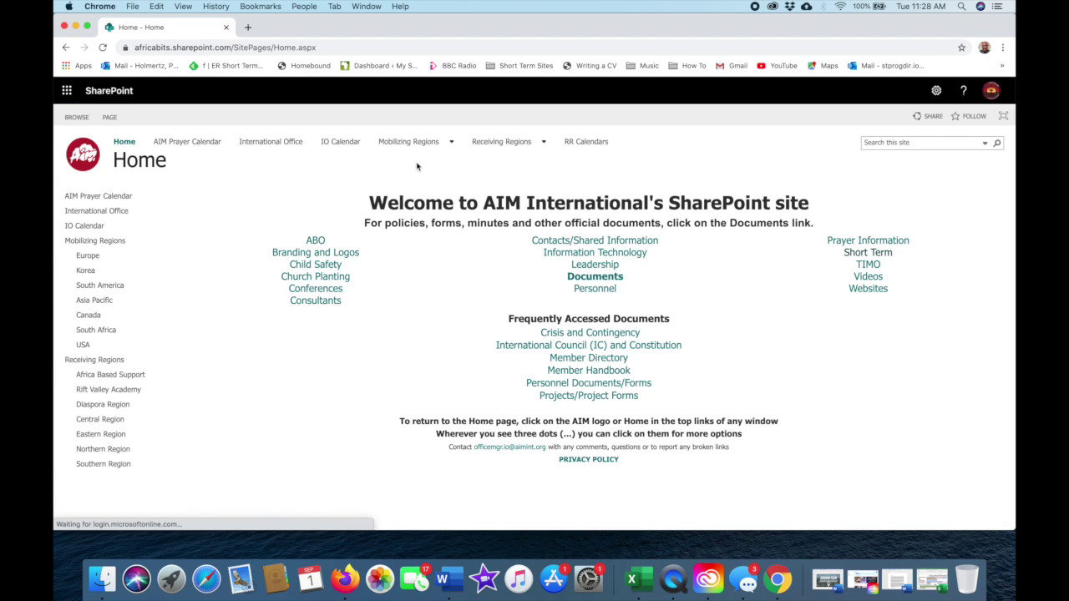
{"action": "left_click", "coordinate": [868, 253]}
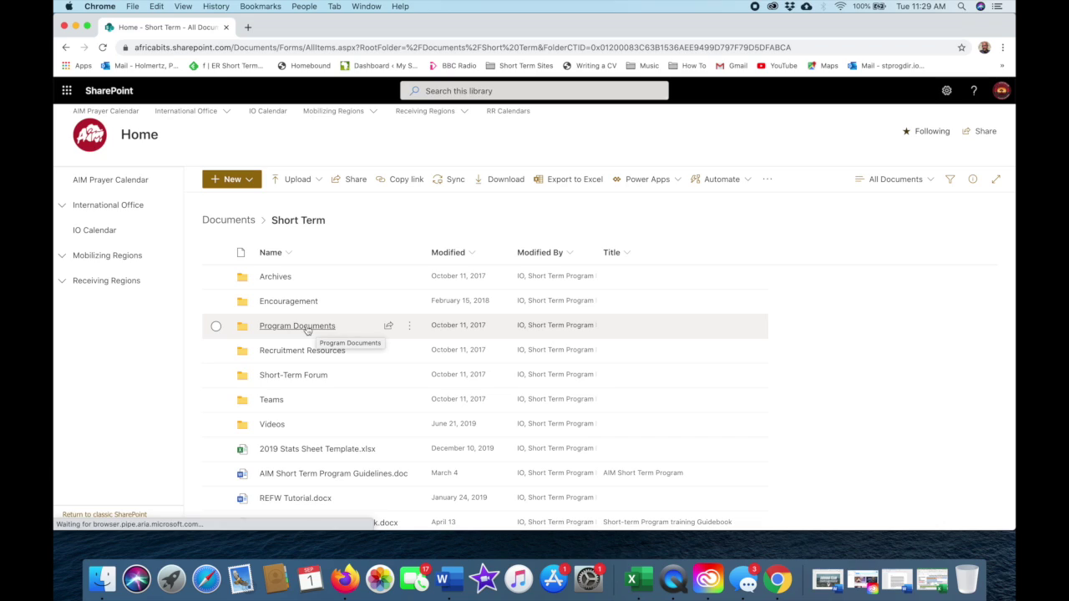
Go into the Program Documents folder and bring up the available actions for REFW.xlsx
{"action": "mouse_move", "coordinate": [299, 499]}
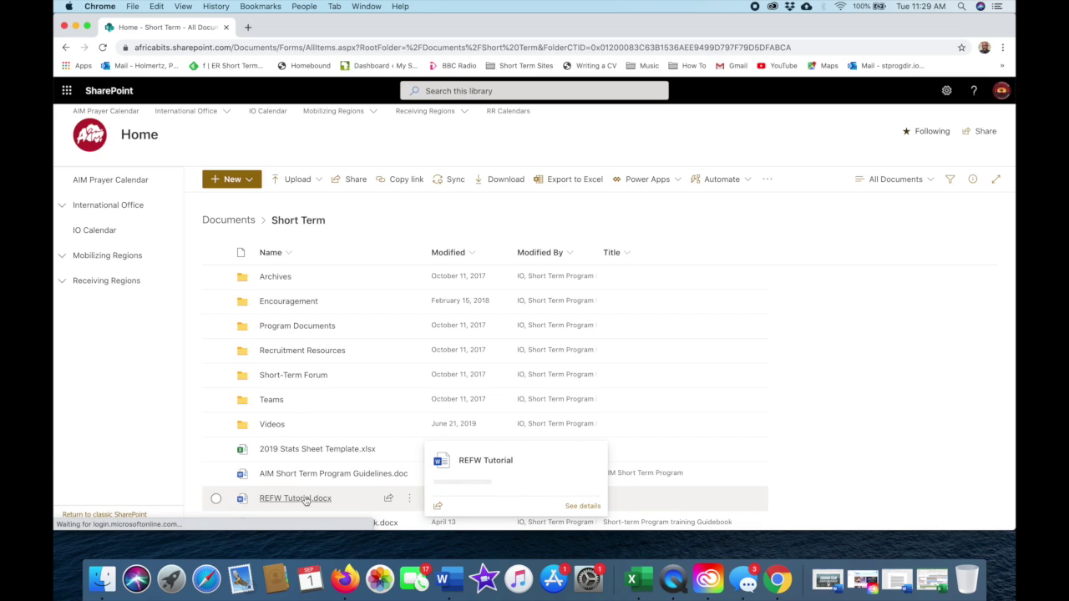
{"action": "left_click", "coordinate": [310, 327]}
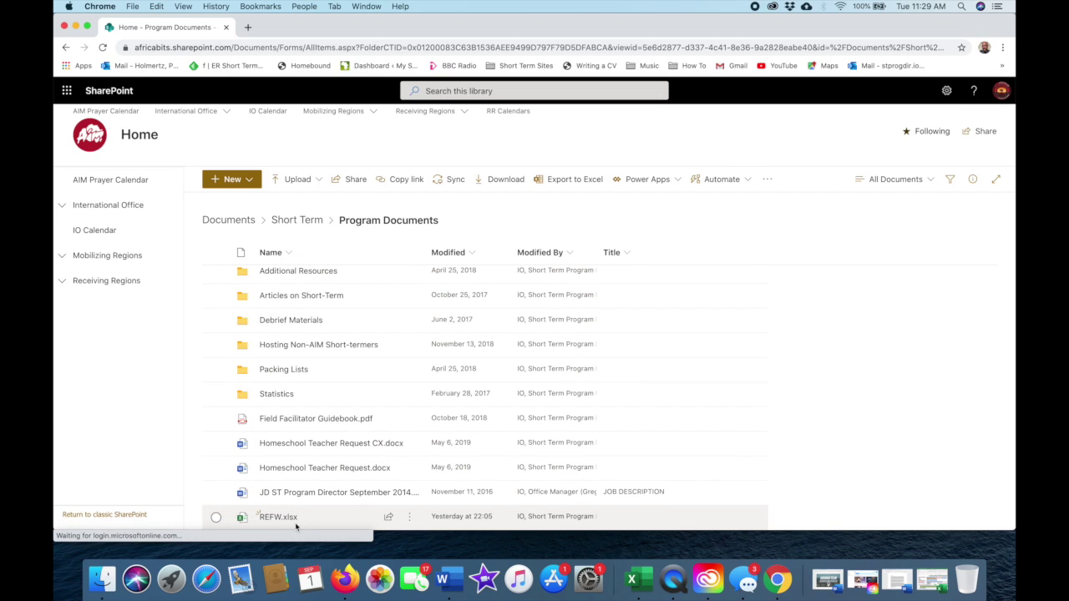
{"action": "left_click", "coordinate": [410, 516]}
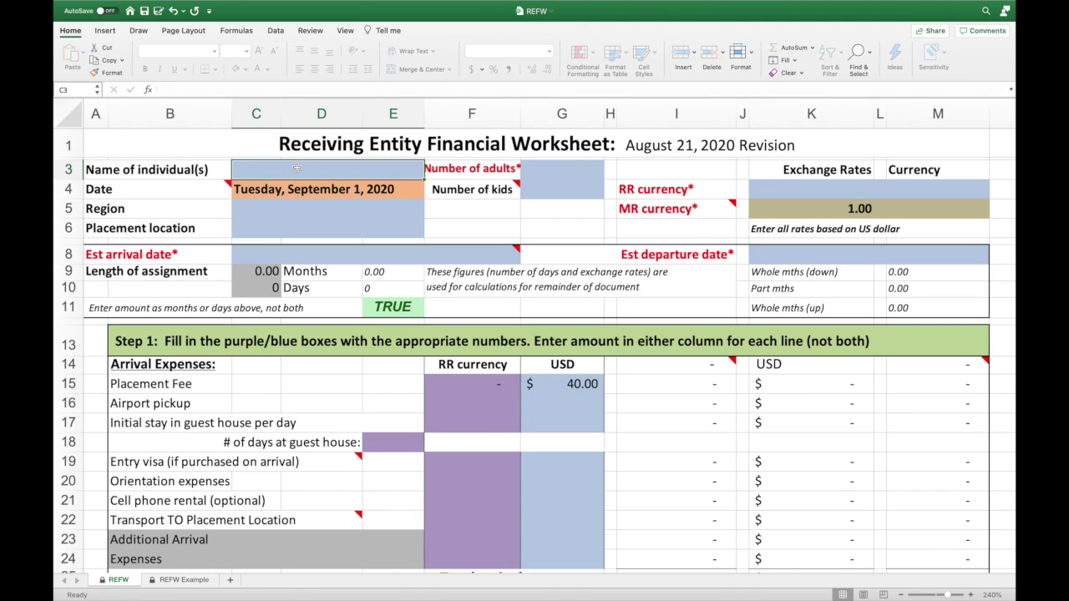
Fill in the worksheet's region as Eastern Region and its placement location as Korr, Kenya
{"action": "left_click", "coordinate": [277, 211]}
{"action": "type", "text": "East"}
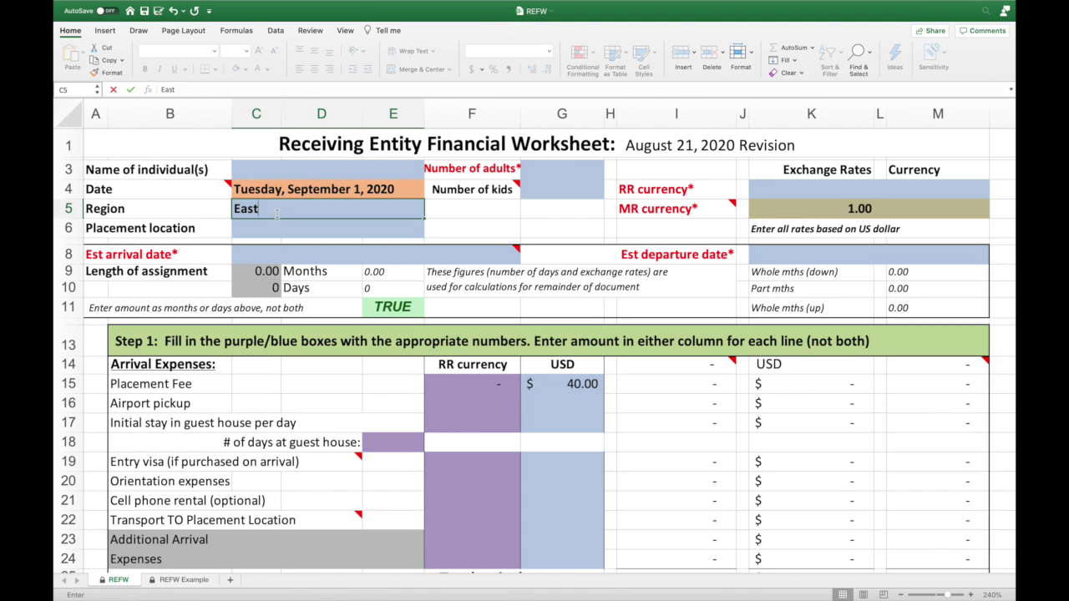
{"action": "type", "text": "en Region"}
{"action": "key", "text": "Tab"}
{"action": "left_click", "coordinate": [263, 223]}
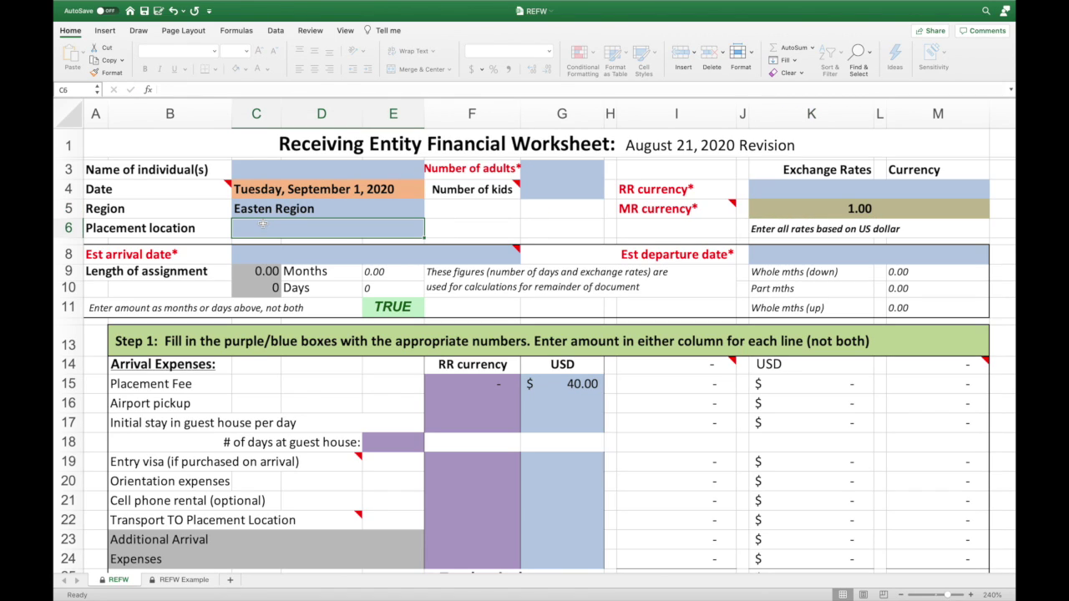
{"action": "type", "text": "Korr"}
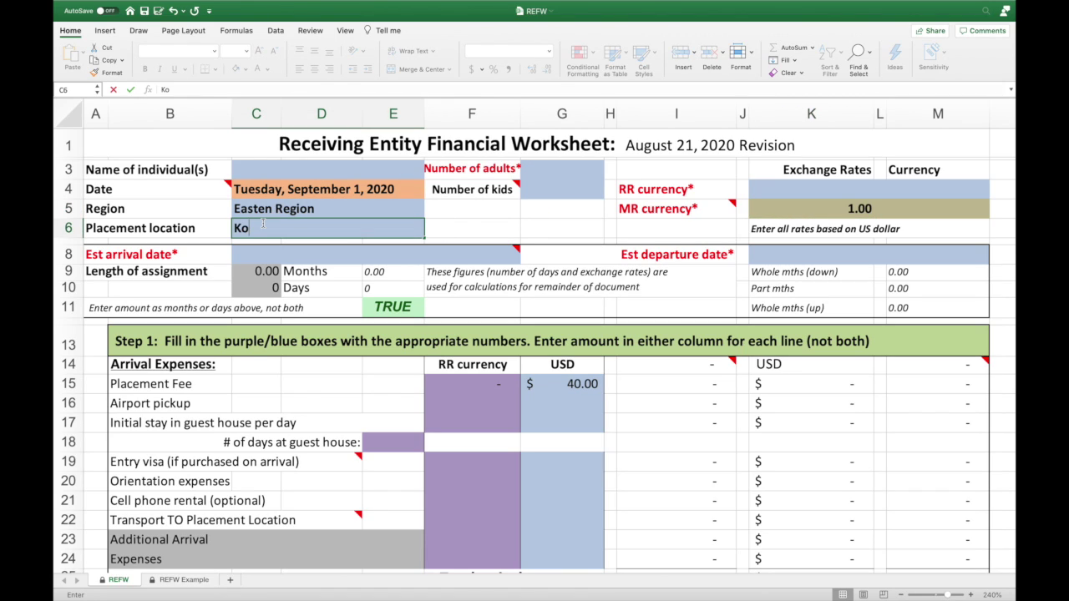
{"action": "type", "text": ", Kenya"}
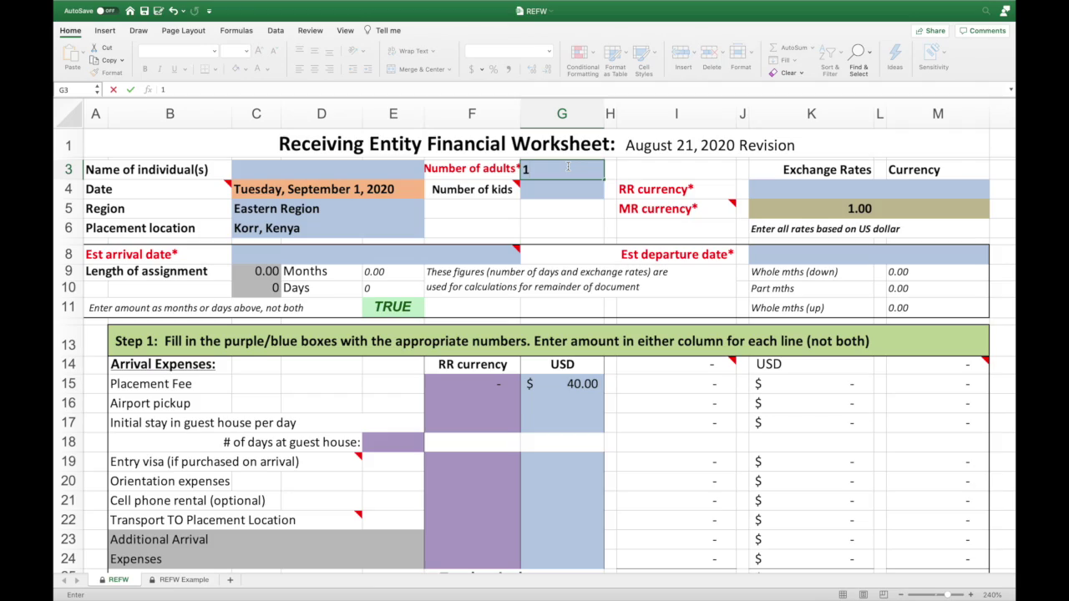
Set the number of adults to 1 and the number of kids to 0
{"action": "key", "text": "Return"}
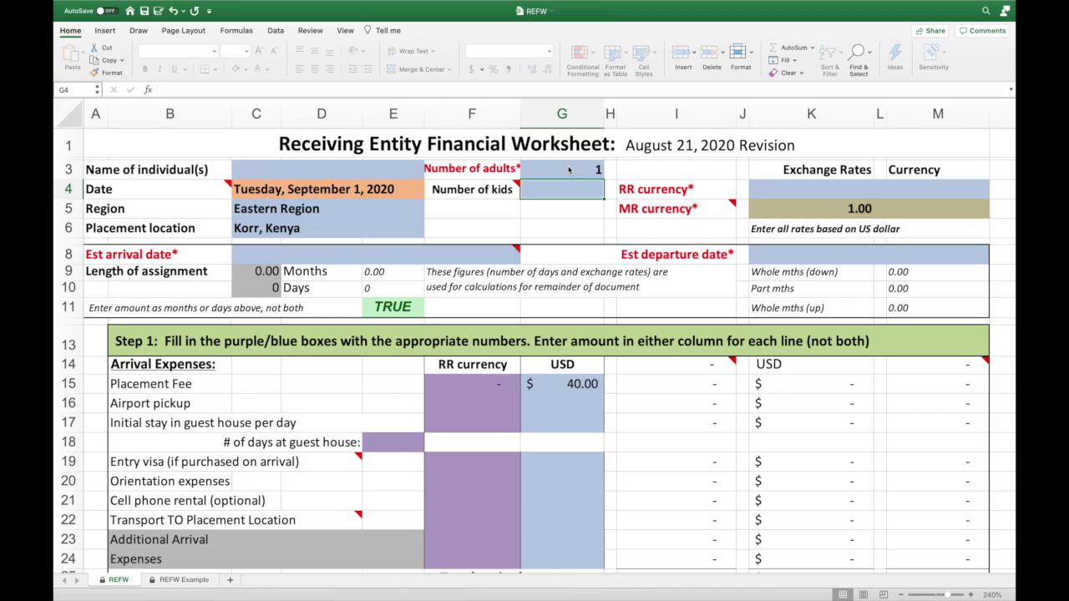
{"action": "double_click", "coordinate": [572, 192]}
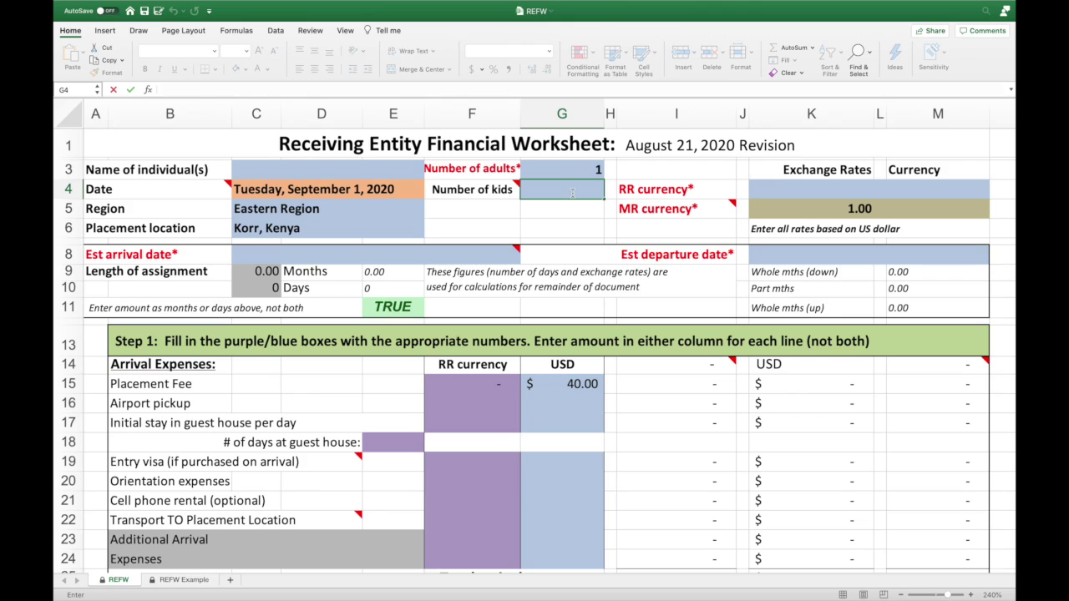
{"action": "type", "text": "0"}
{"action": "key", "text": "ctrl+Return"}
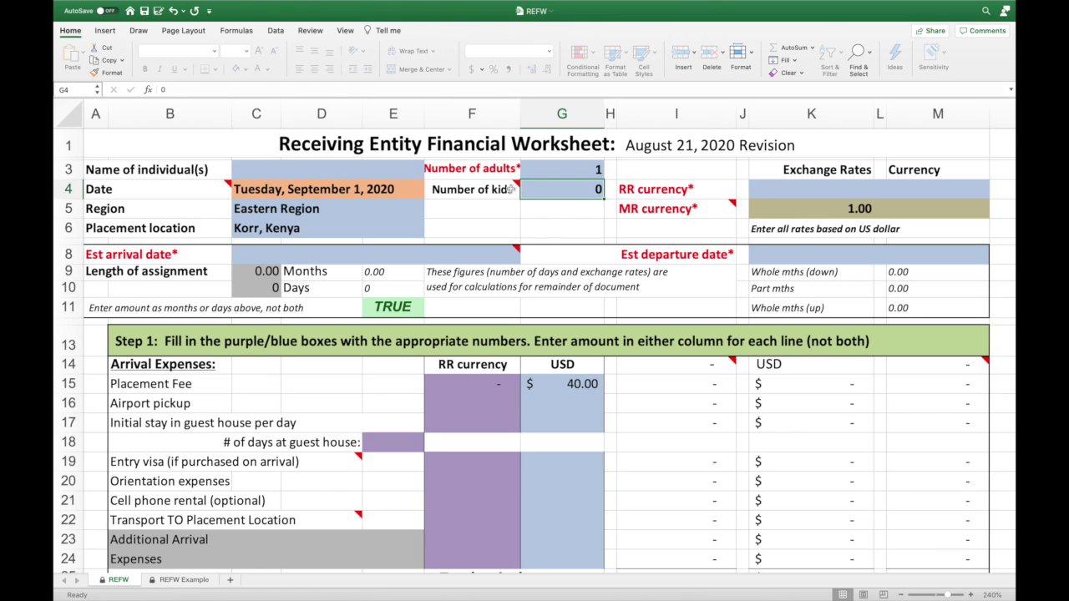
{"action": "mouse_move", "coordinate": [511, 189]}
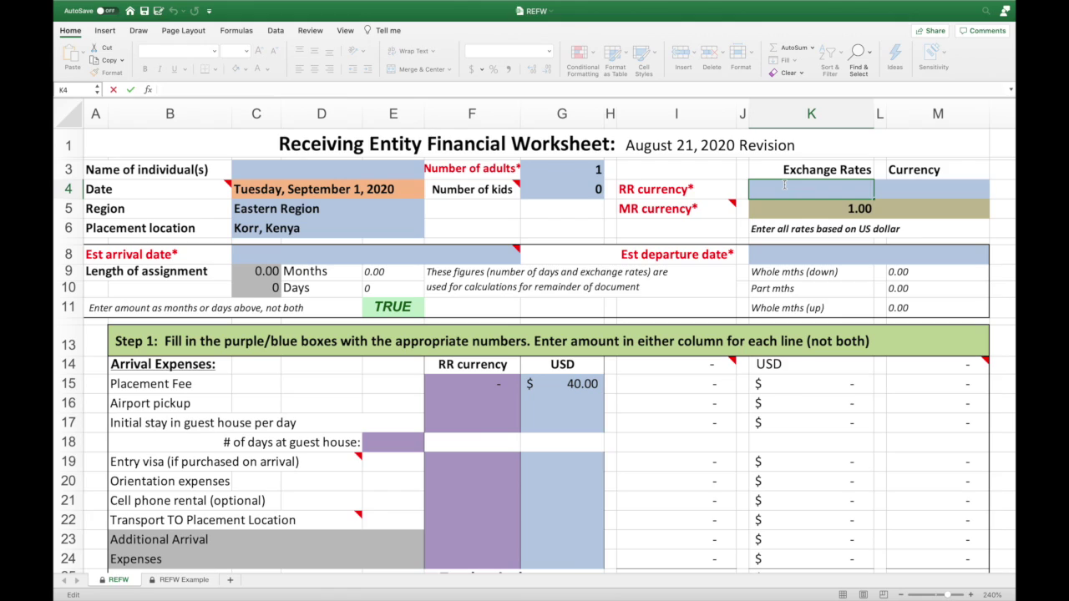
Set the RR currency exchange rate to 100 and its currency name to KSH
{"action": "type", "text": "100"}
{"action": "key", "text": "Tab"}
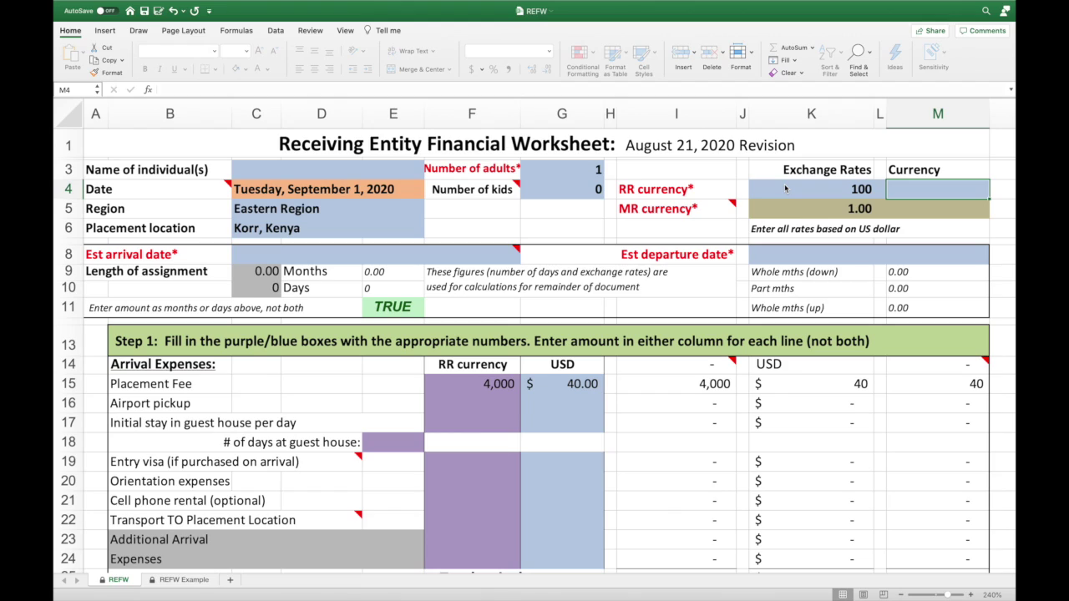
{"action": "type", "text": "KSH"}
{"action": "key", "text": "Return"}
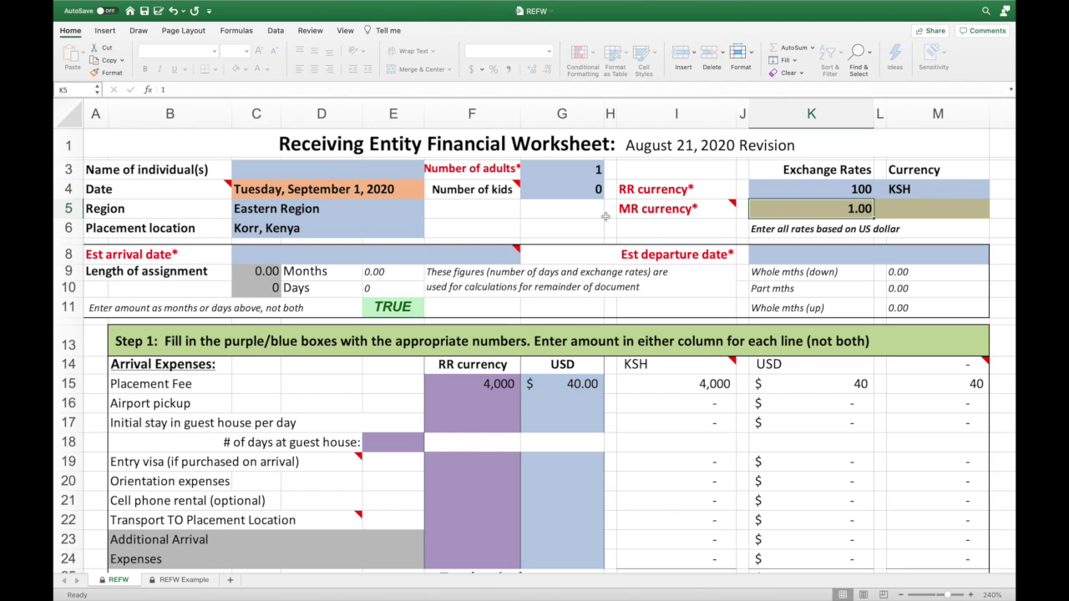
Enter 01-02-21 as the estimated arrival date
{"action": "mouse_move", "coordinate": [679, 215]}
{"action": "scroll", "coordinate": [567, 212], "scroll_direction": "down", "scroll_amount": 1}
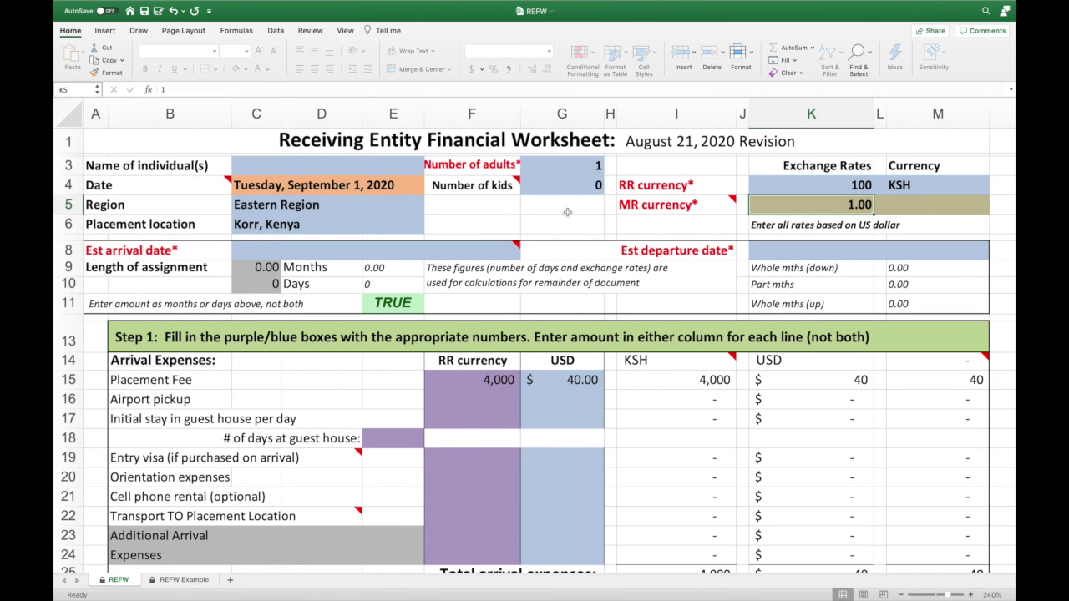
{"action": "scroll", "coordinate": [567, 212], "scroll_direction": "down", "scroll_amount": 5}
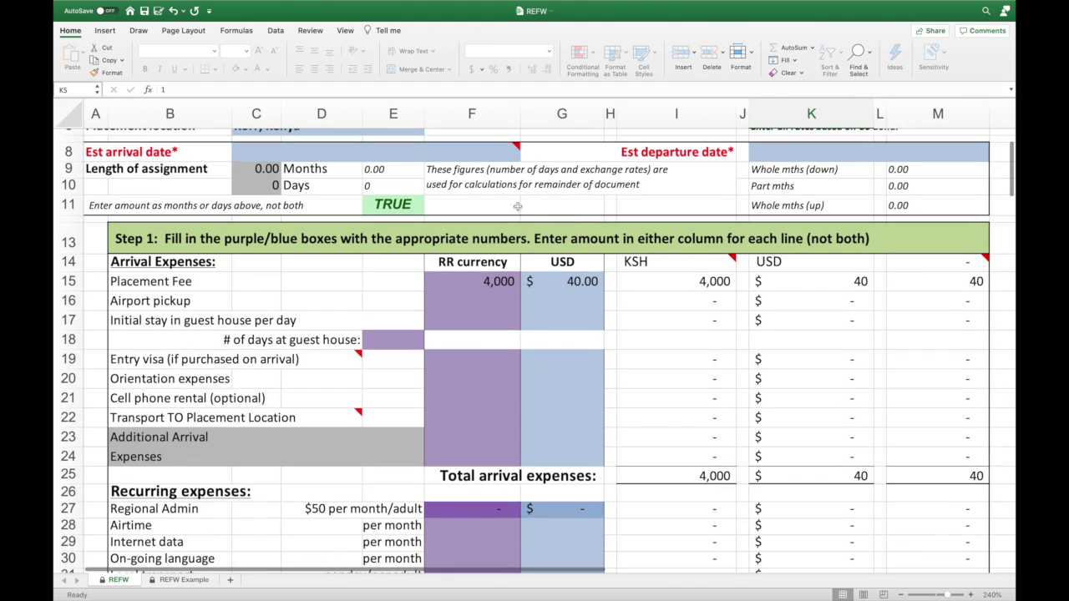
{"action": "double_click", "coordinate": [434, 155]}
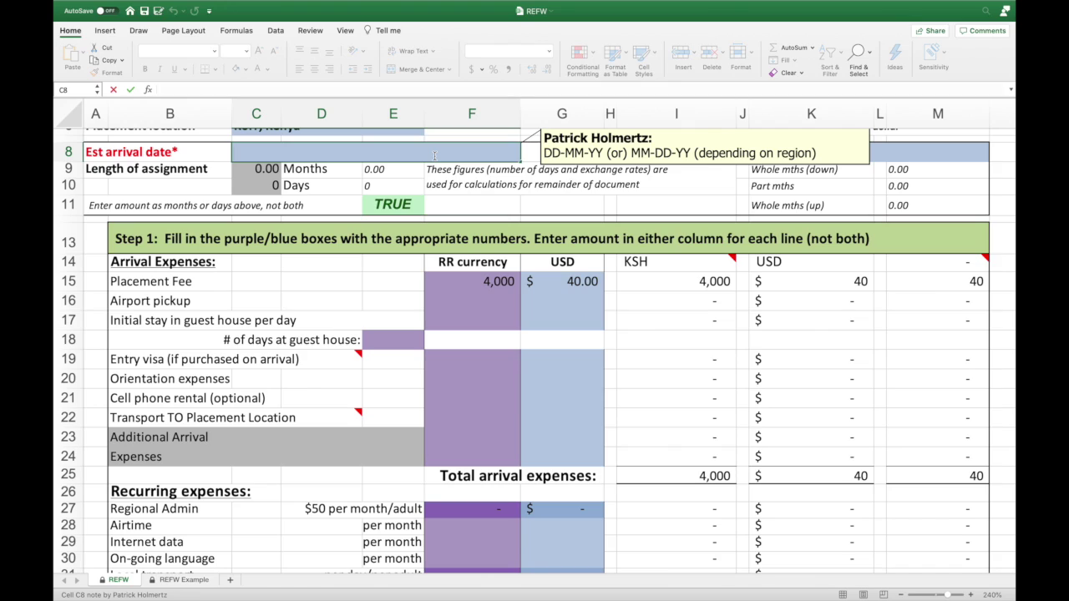
{"action": "type", "text": "01-02-21"}
{"action": "key", "text": "Return"}
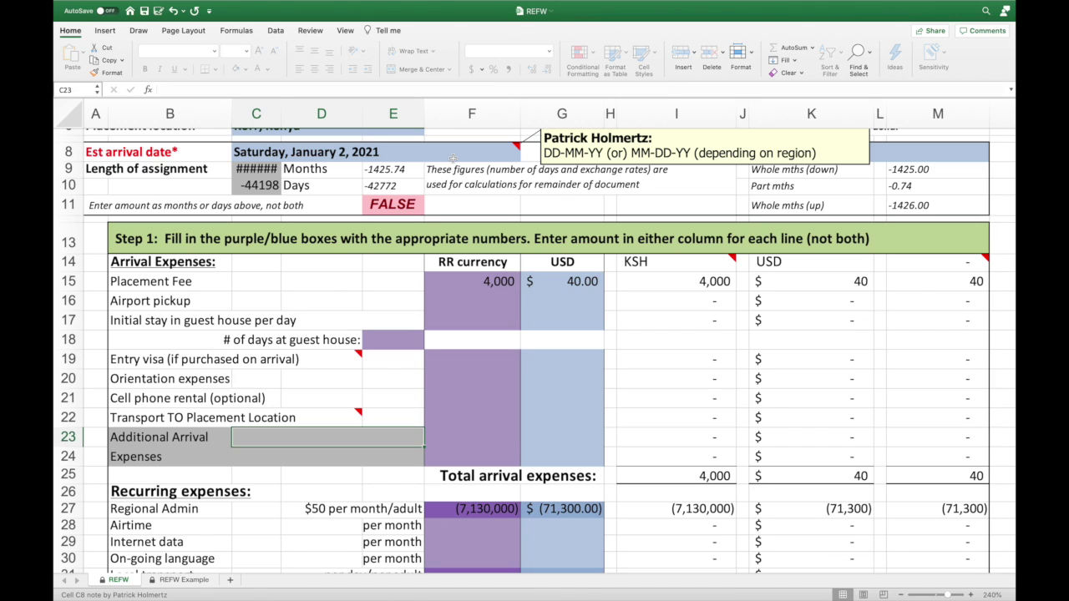
Enter 06-15-21 as the estimated departure date
{"action": "left_click", "coordinate": [780, 151]}
{"action": "type", "text": "0"}
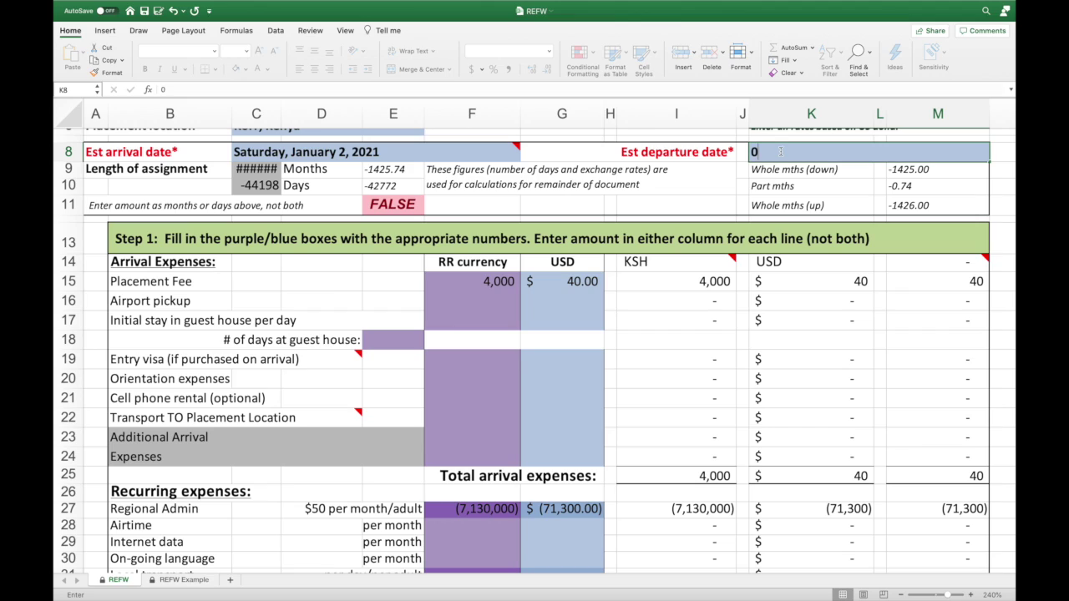
{"action": "type", "text": "6-"}
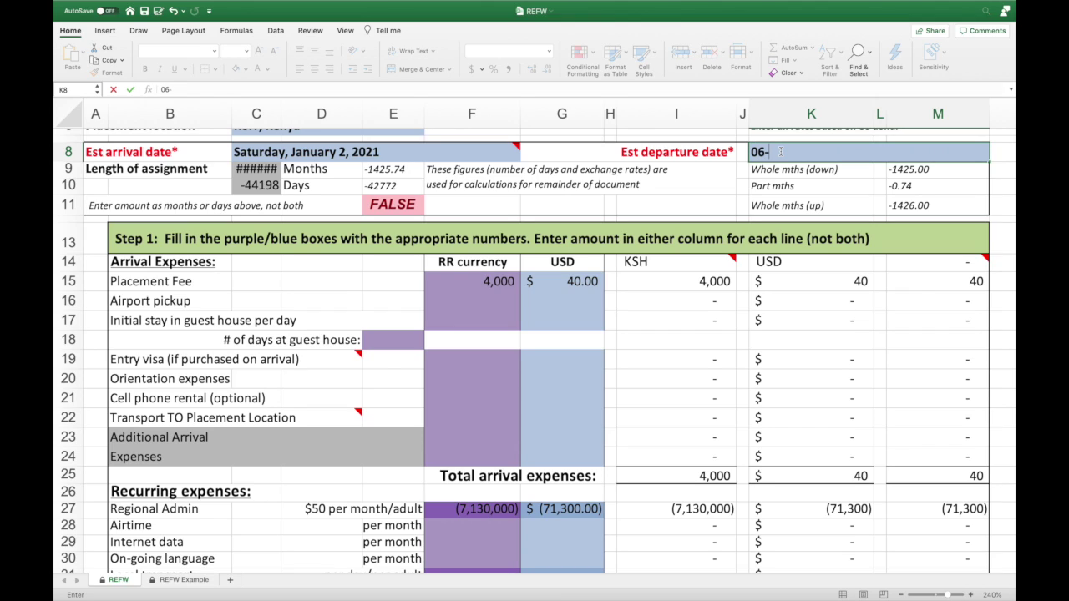
{"action": "type", "text": "15-21"}
{"action": "key", "text": "Return"}
{"action": "scroll", "coordinate": [928, 296], "scroll_direction": "up", "scroll_amount": 3}
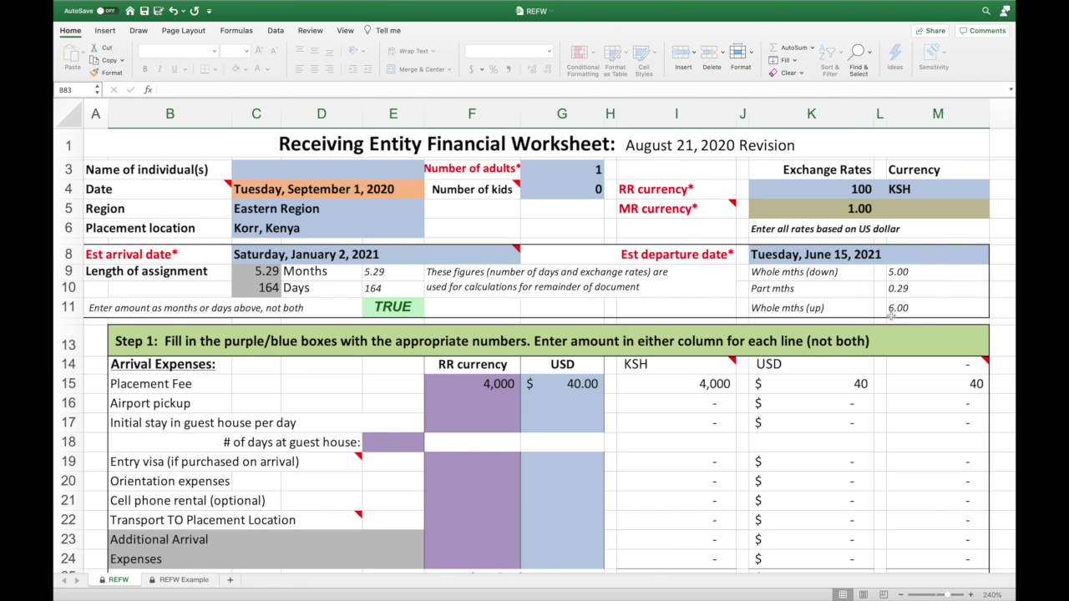
In RR currency, enter 1500 for airport pickup and 3500 per day for the initial guest house stay, with 3 days there
{"action": "scroll", "coordinate": [891, 315], "scroll_direction": "down", "scroll_amount": 5}
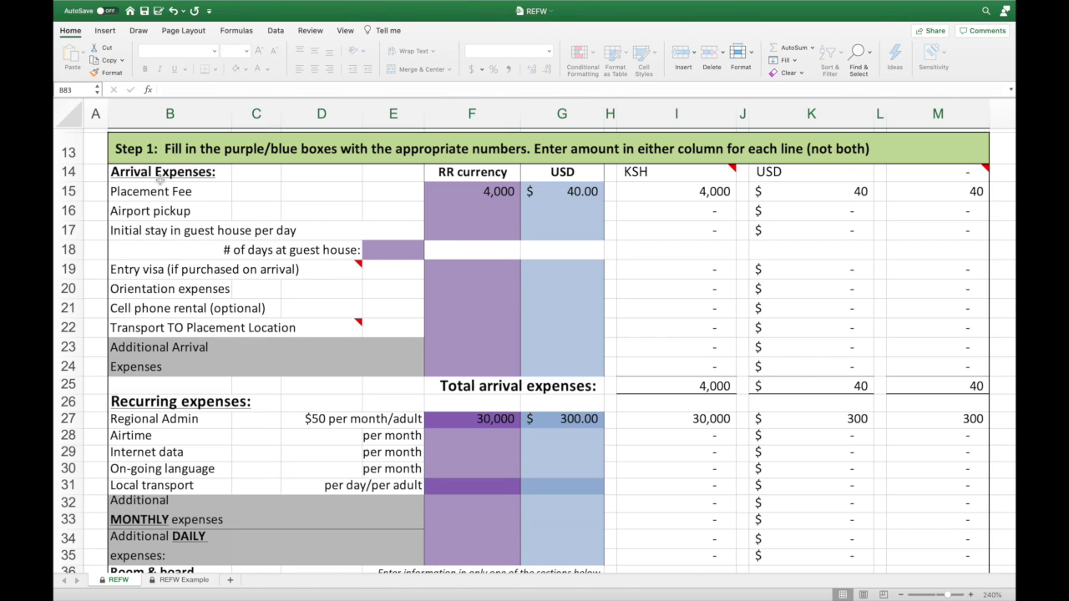
{"action": "left_click", "coordinate": [490, 210]}
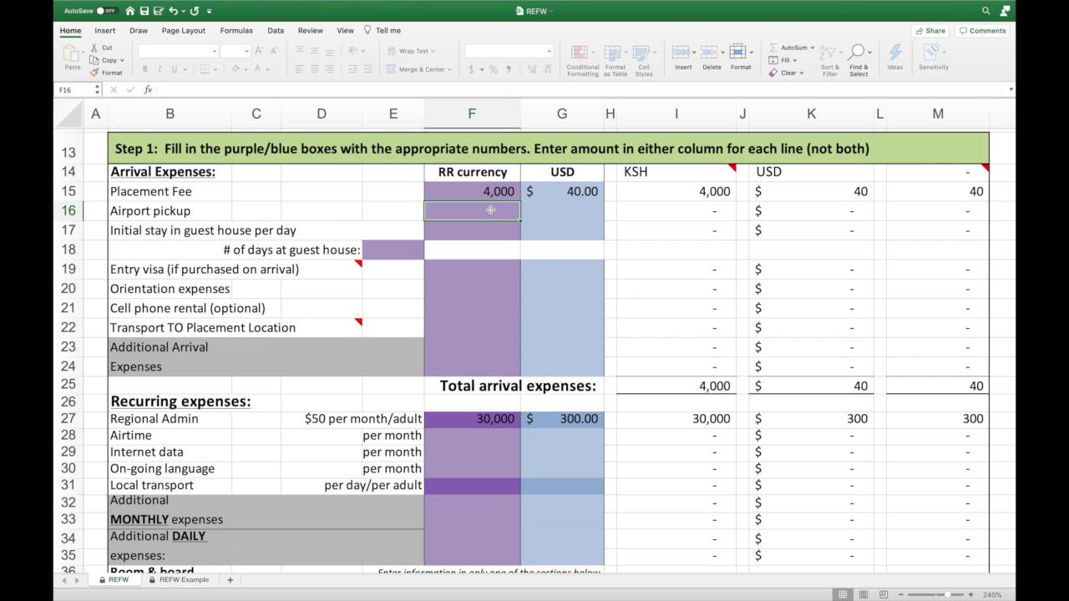
{"action": "type", "text": "1500"}
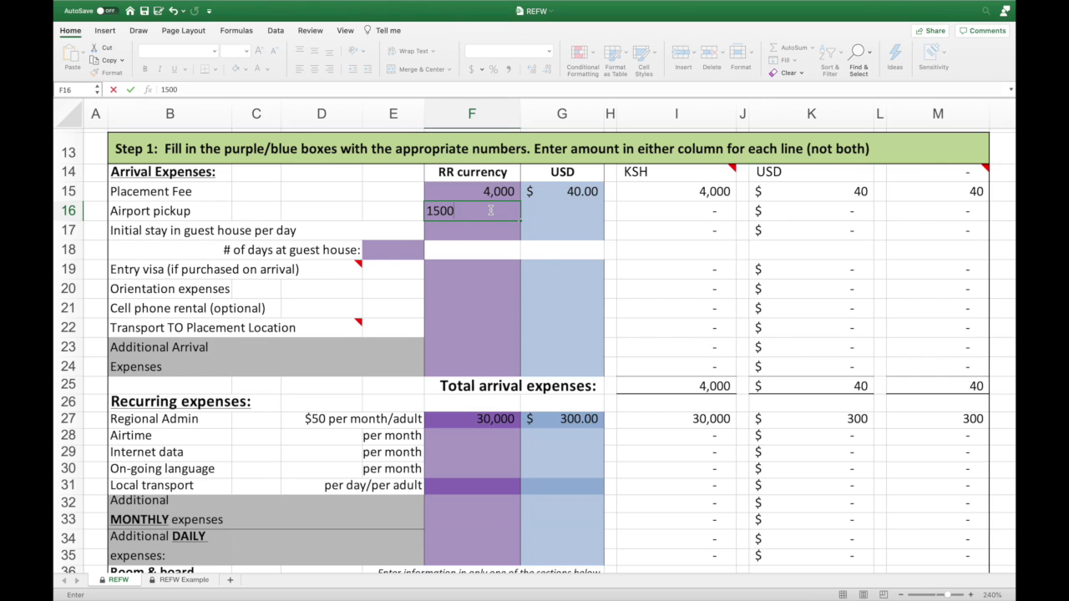
{"action": "key", "text": "Return"}
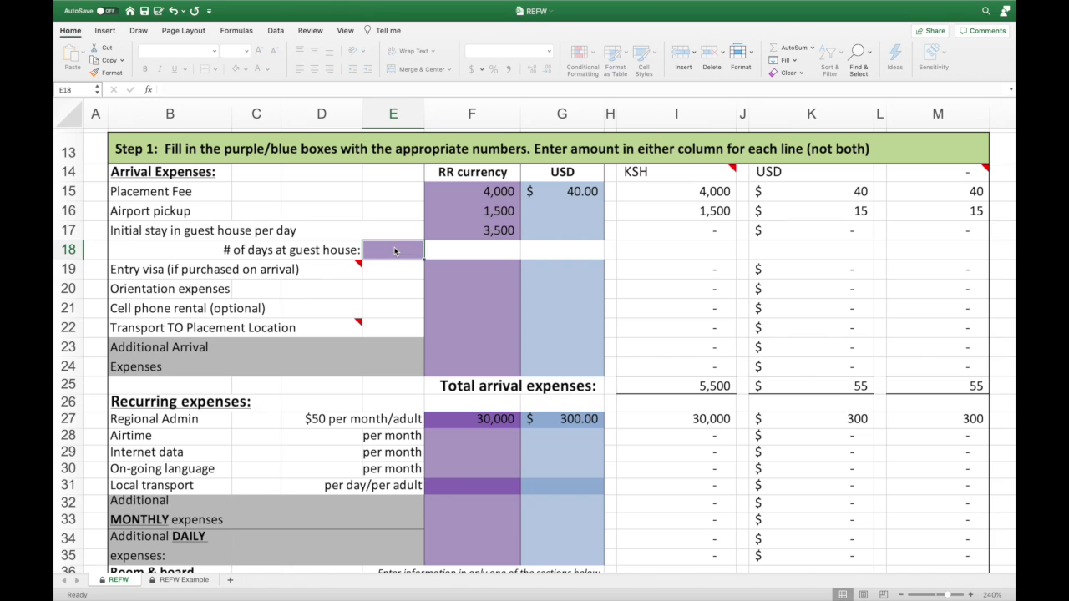
{"action": "type", "text": "3"}
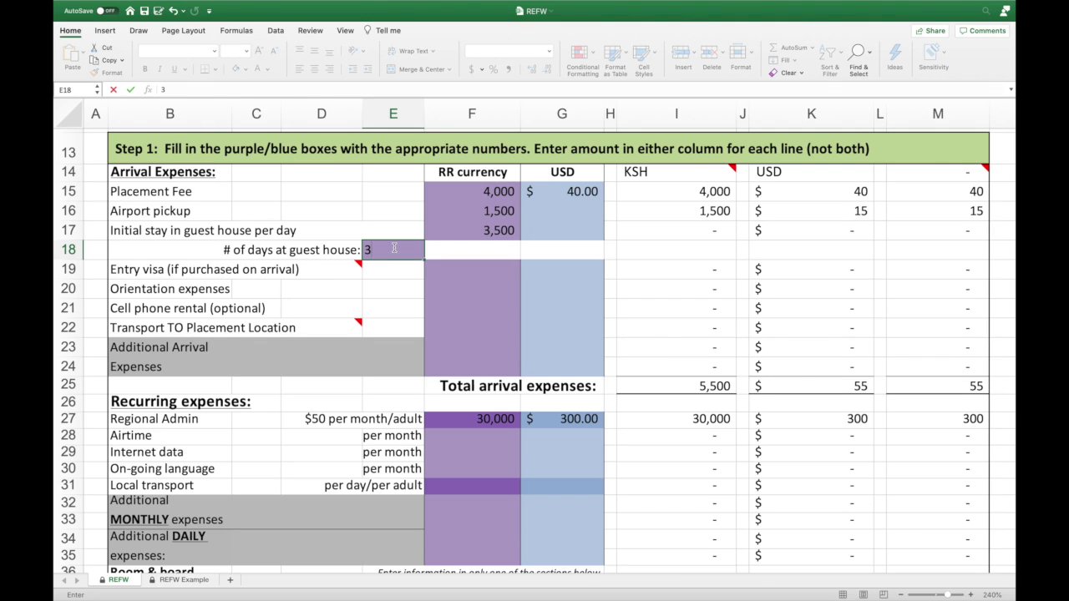
{"action": "key", "text": "Return"}
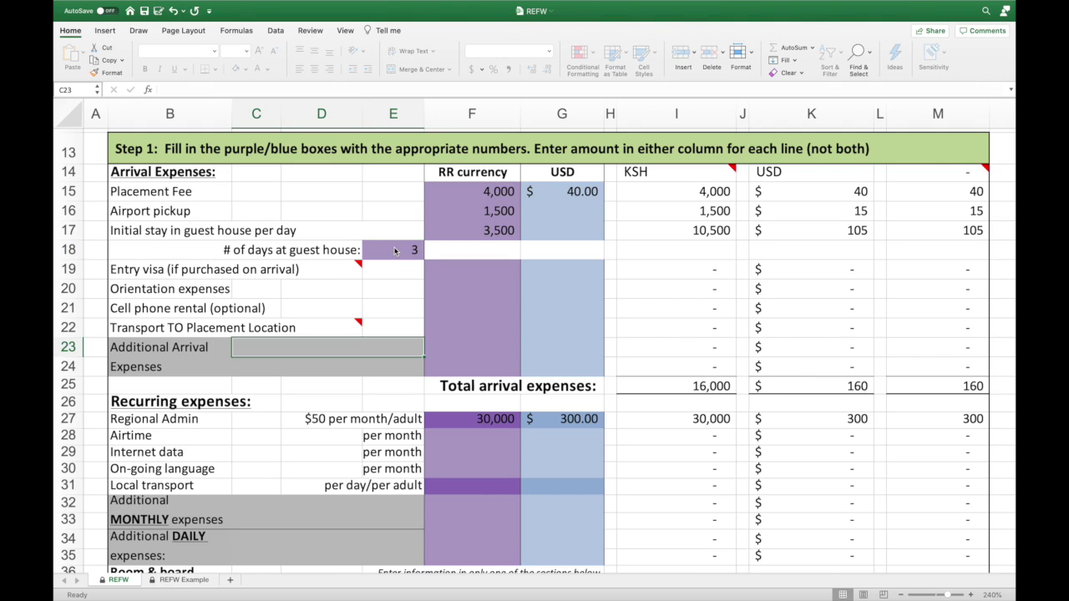
Enter the entry visa cost as 50 in USD and the transport to the placement location as 10000 in RR currency
{"action": "left_click", "coordinate": [561, 267]}
{"action": "type", "text": "50"}
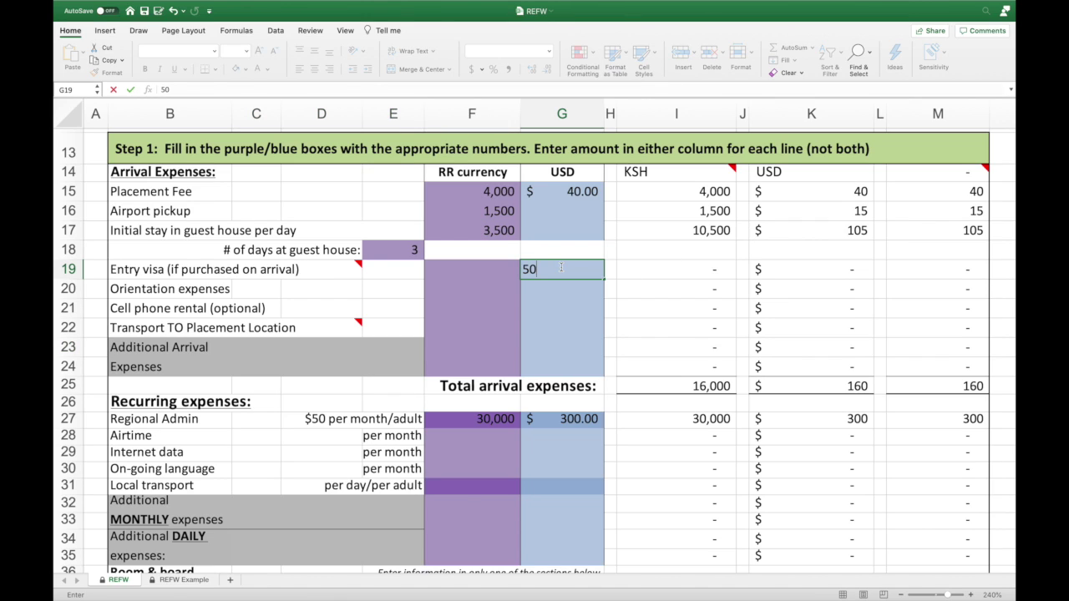
{"action": "key", "text": "Return"}
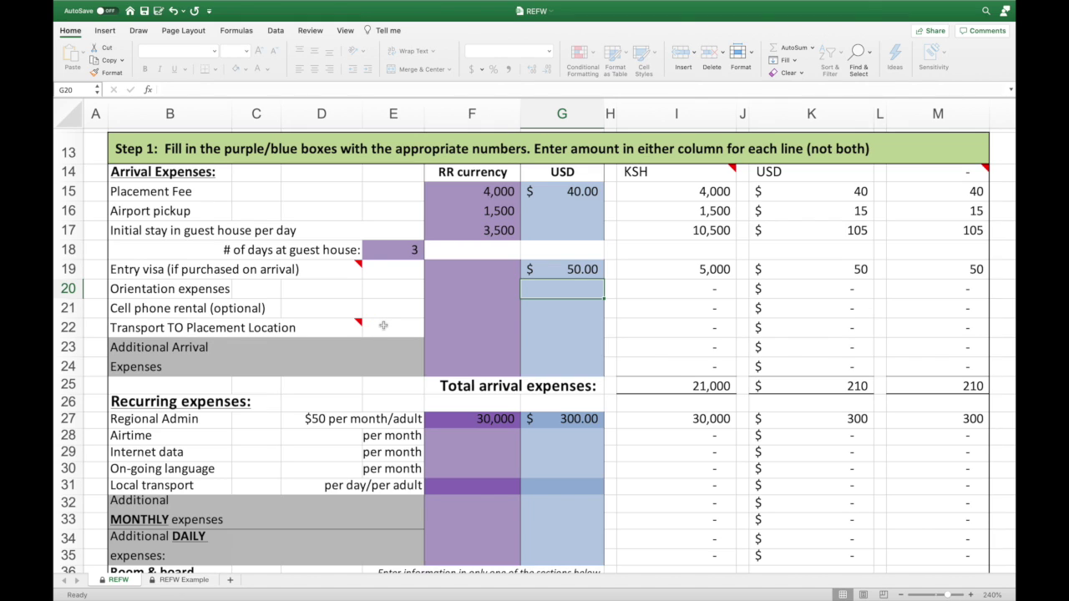
{"action": "left_click", "coordinate": [475, 339]}
{"action": "left_click", "coordinate": [467, 330]}
{"action": "type", "text": "10,0000"}
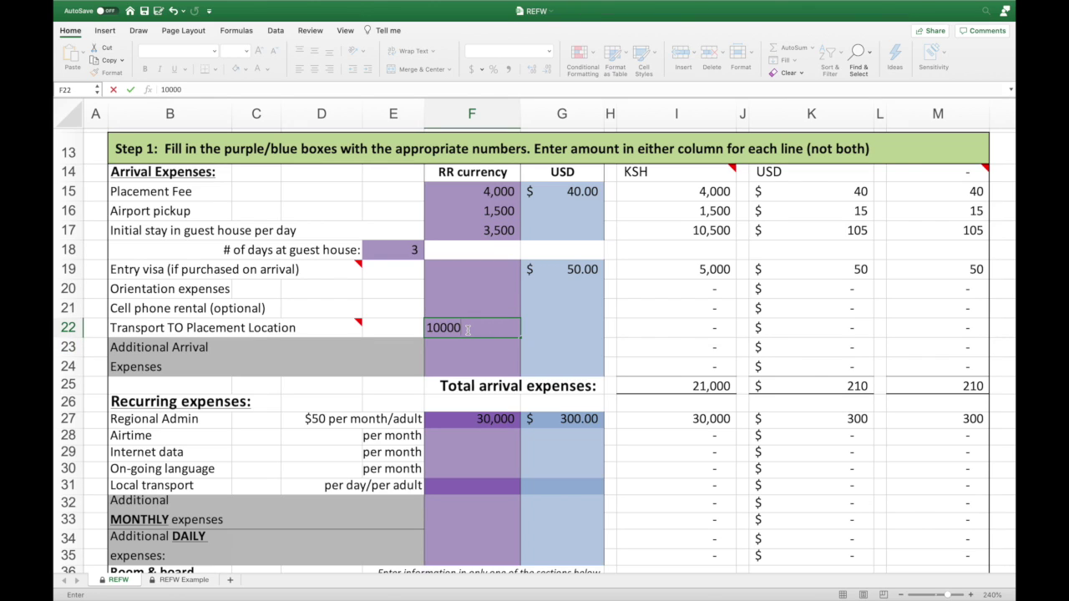
{"action": "key", "text": "Return"}
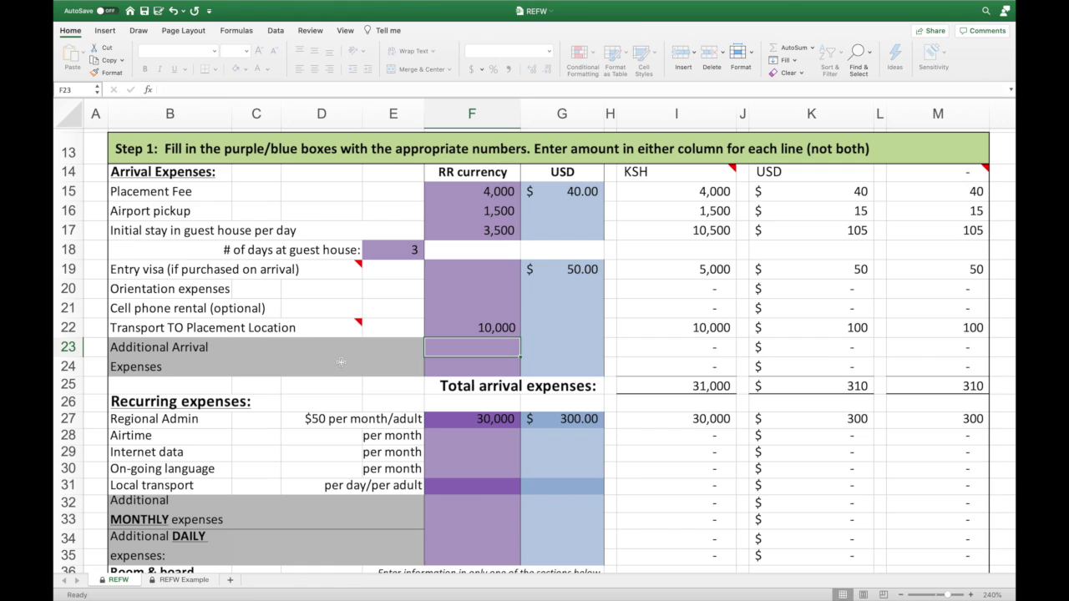
{"action": "left_click", "coordinate": [321, 345]}
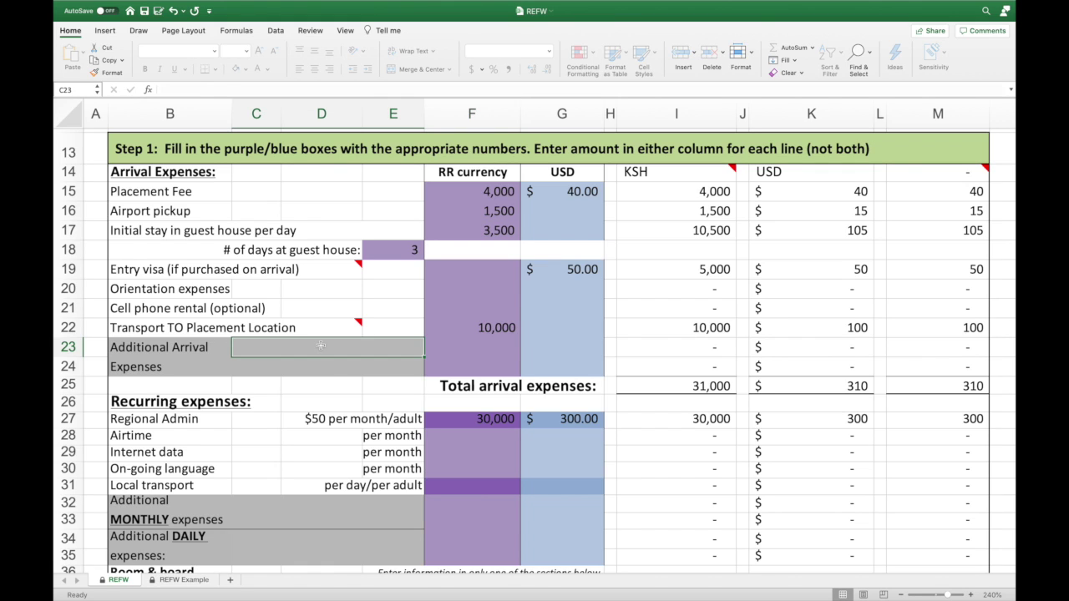
{"action": "key", "text": "Down"}
{"action": "scroll", "coordinate": [320, 344], "scroll_direction": "down", "scroll_amount": 5}
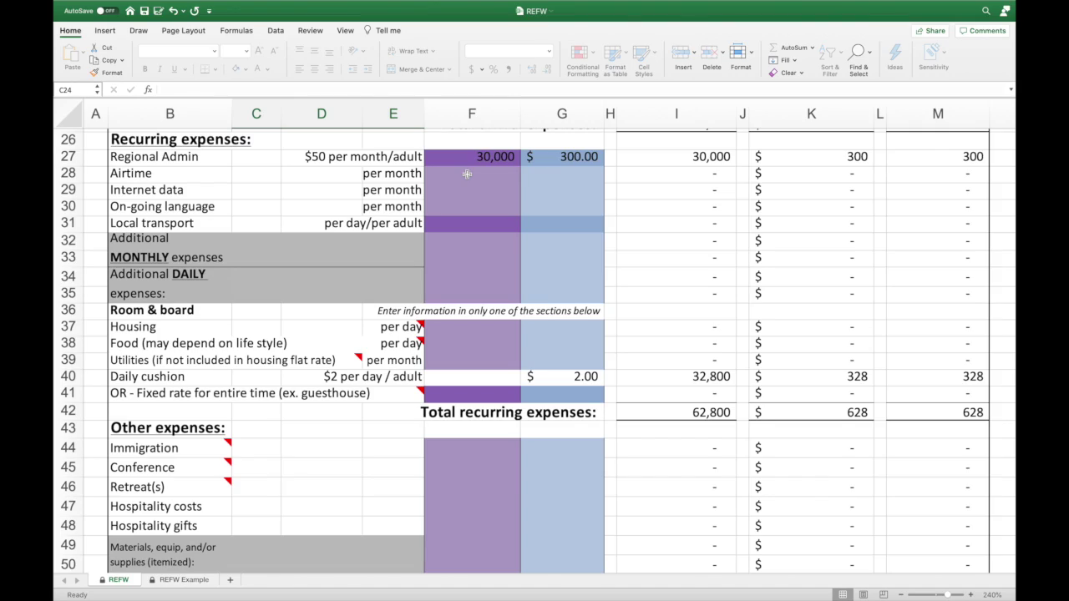
Enter monthly recurring costs in RR currency of 1000 for airtime and 2000 for internet data
{"action": "left_click", "coordinate": [463, 173]}
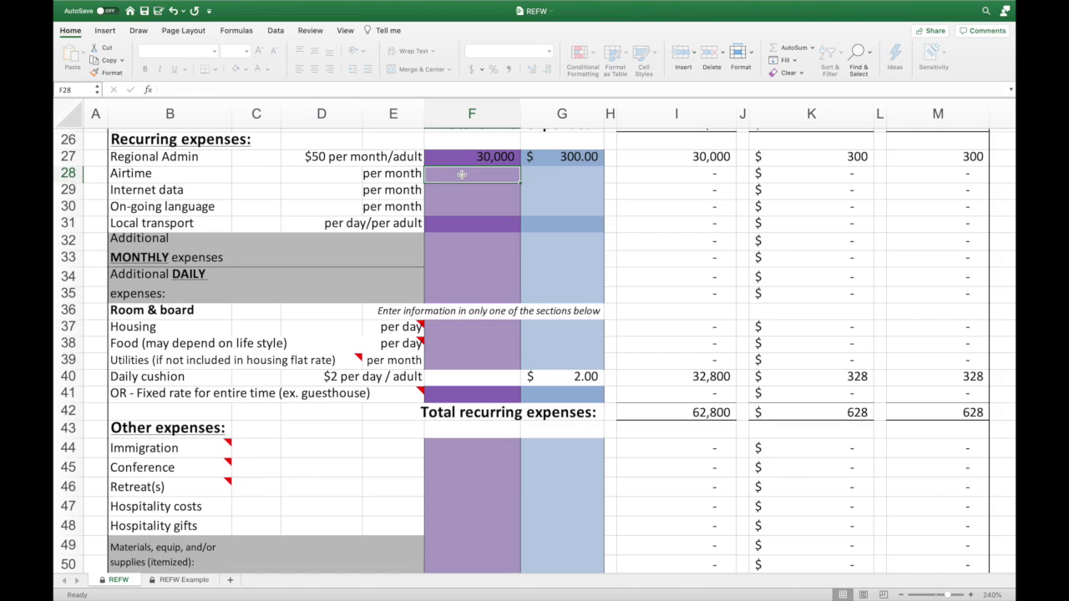
{"action": "type", "text": "1"}
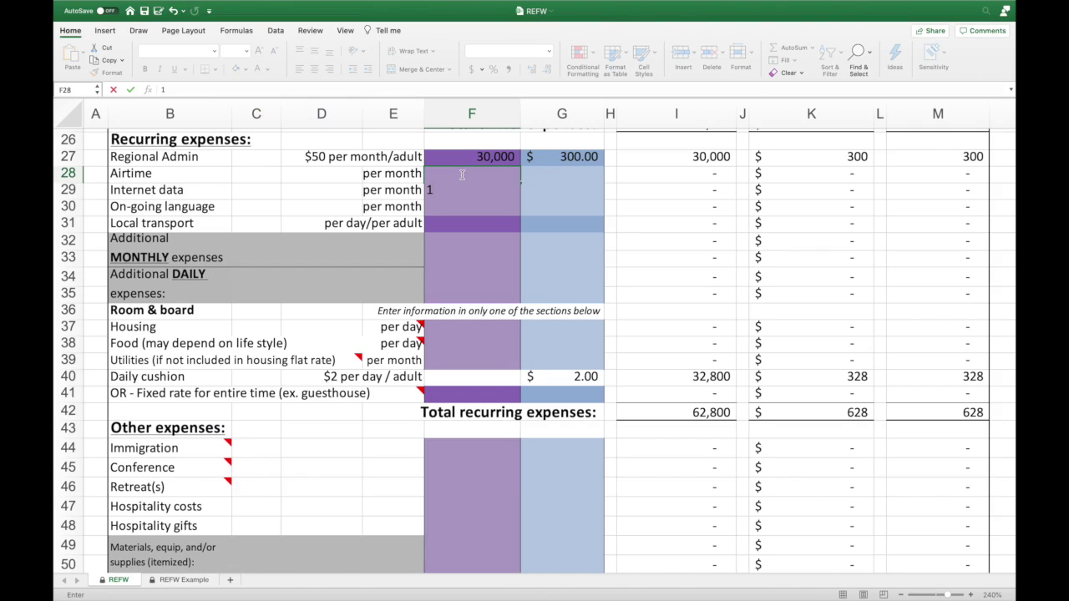
{"action": "type", "text": ",000"}
{"action": "key", "text": "Return"}
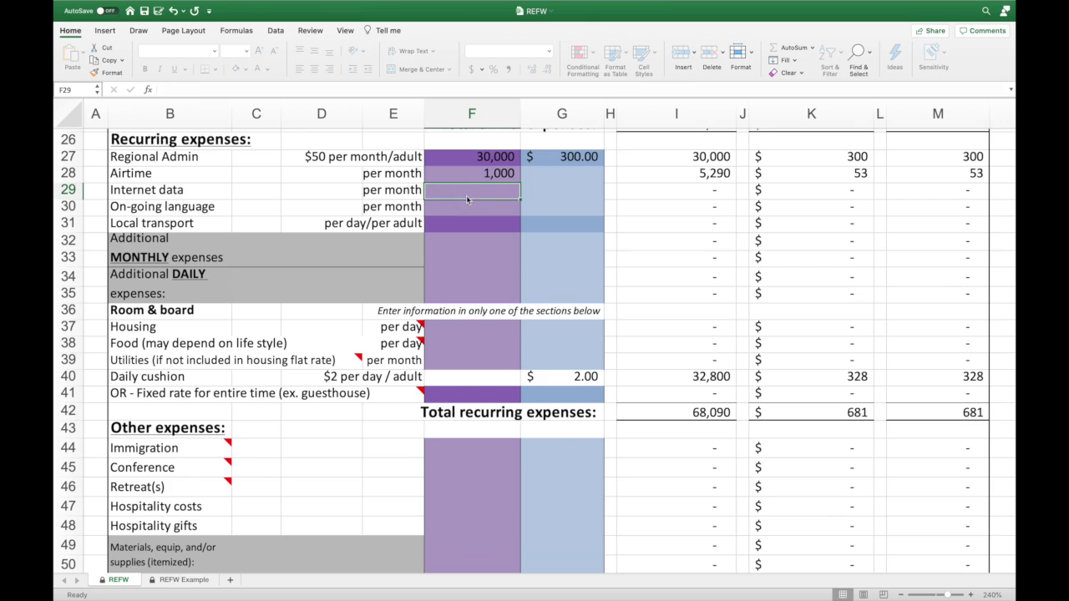
{"action": "type", "text": "2000"}
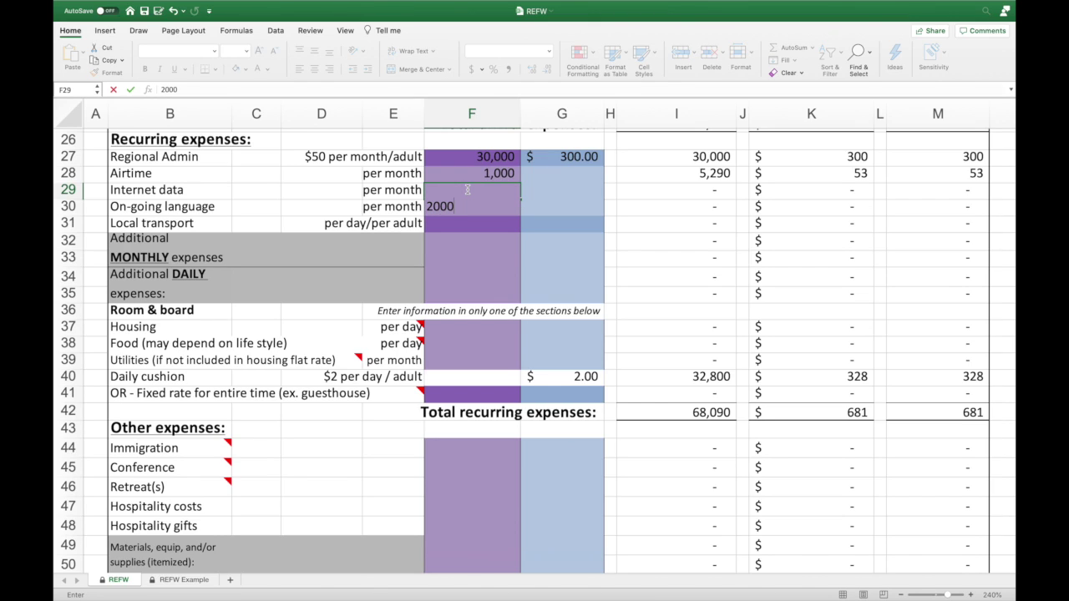
{"action": "key", "text": "Return"}
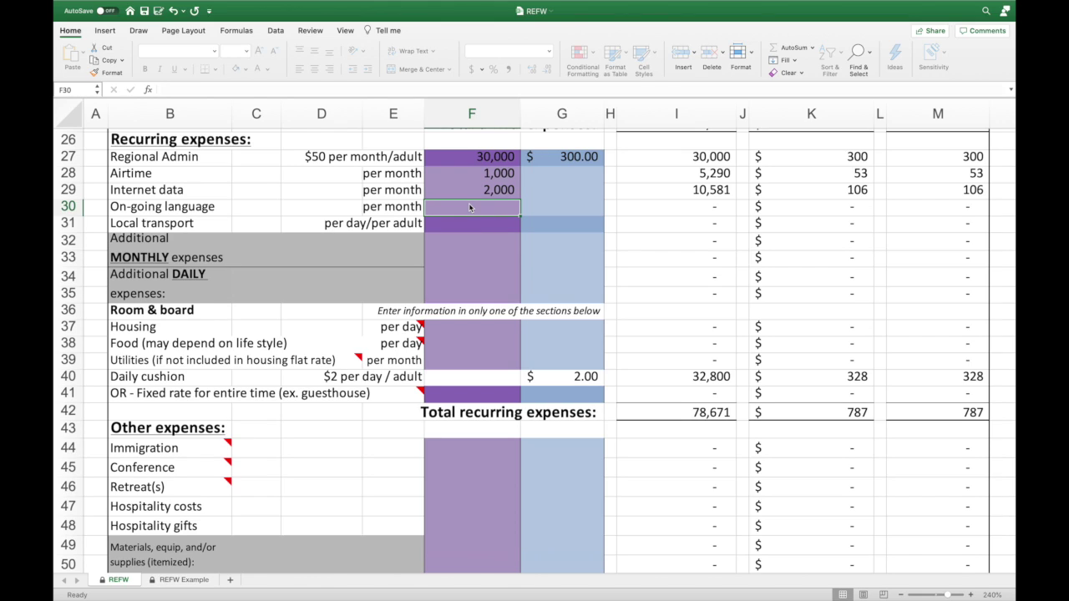
Enter 2000 per month in RR currency for on-going language under the recurring expenses
{"action": "type", "text": "2,"}
{"action": "type", "text": "00"}
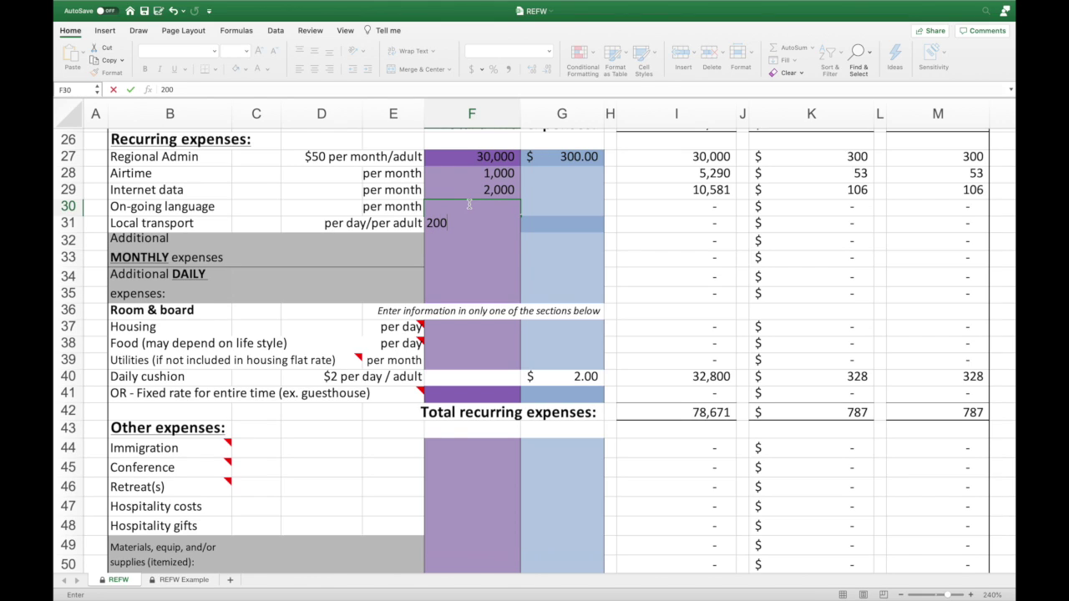
{"action": "type", "text": "0"}
{"action": "key", "text": "Return"}
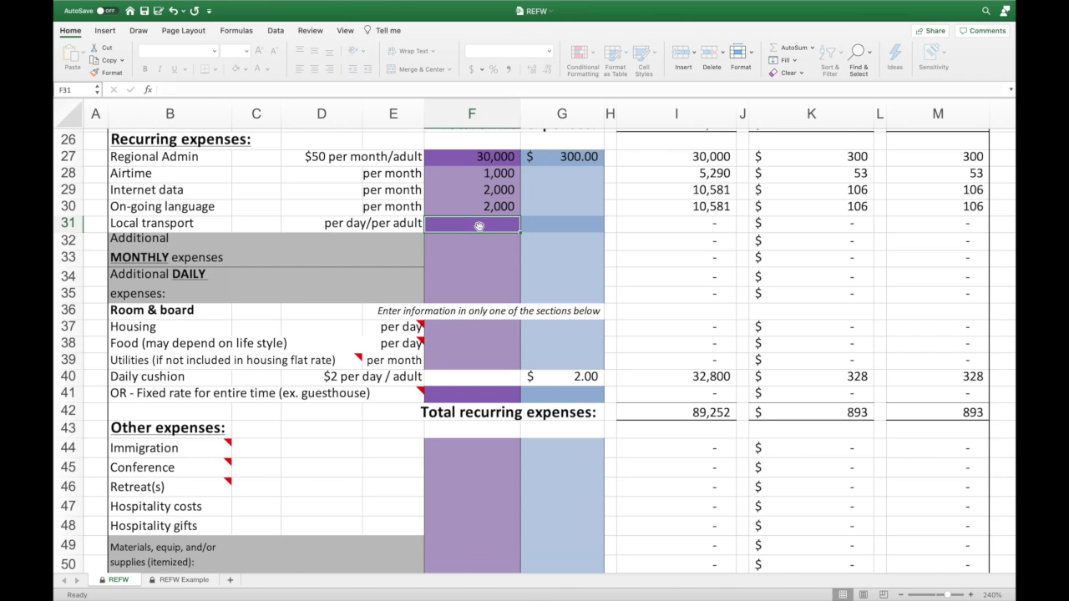
{"action": "left_click", "coordinate": [343, 247]}
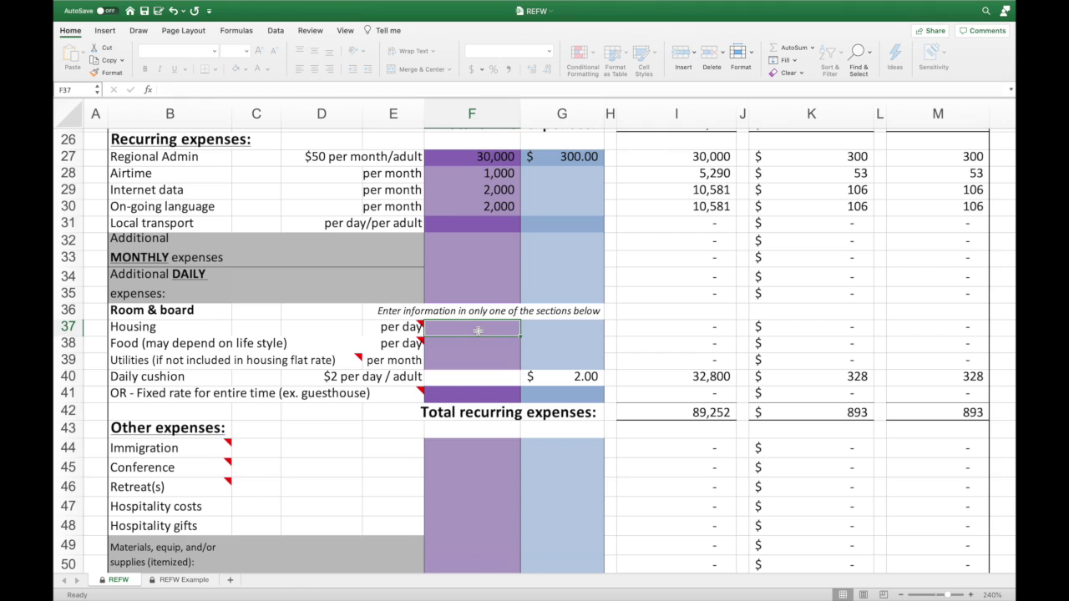
Under Room & board, enter daily costs in RR currency of 1000 for housing and 800 for food
{"action": "type", "text": "1000"}
{"action": "key", "text": "Return"}
{"action": "key", "text": "super+z"}
{"action": "type", "text": "100"}
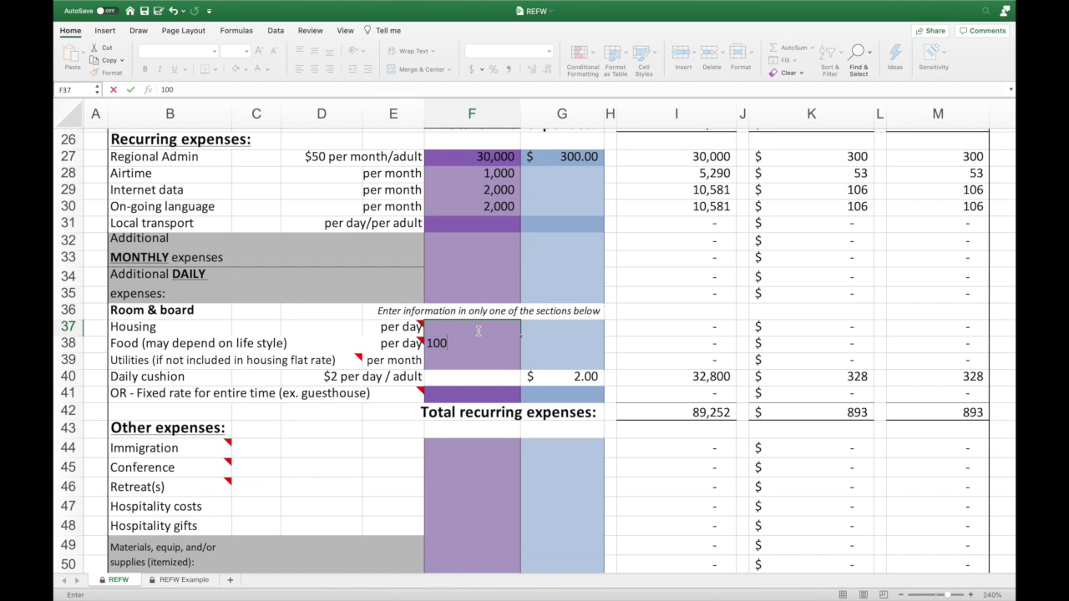
{"action": "key", "text": "Return"}
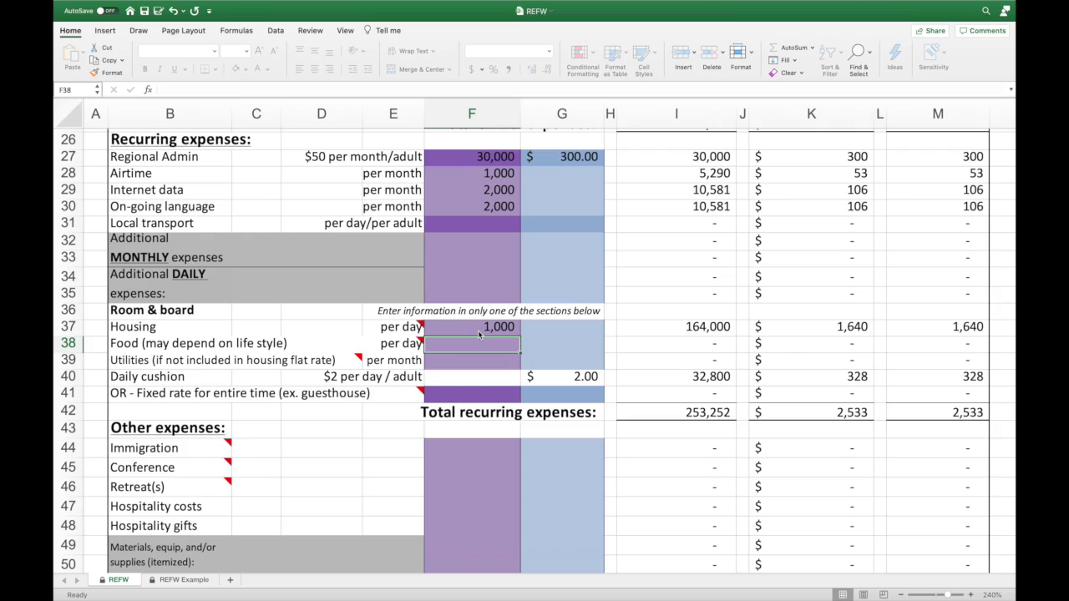
{"action": "type", "text": "800"}
{"action": "key", "text": "Return"}
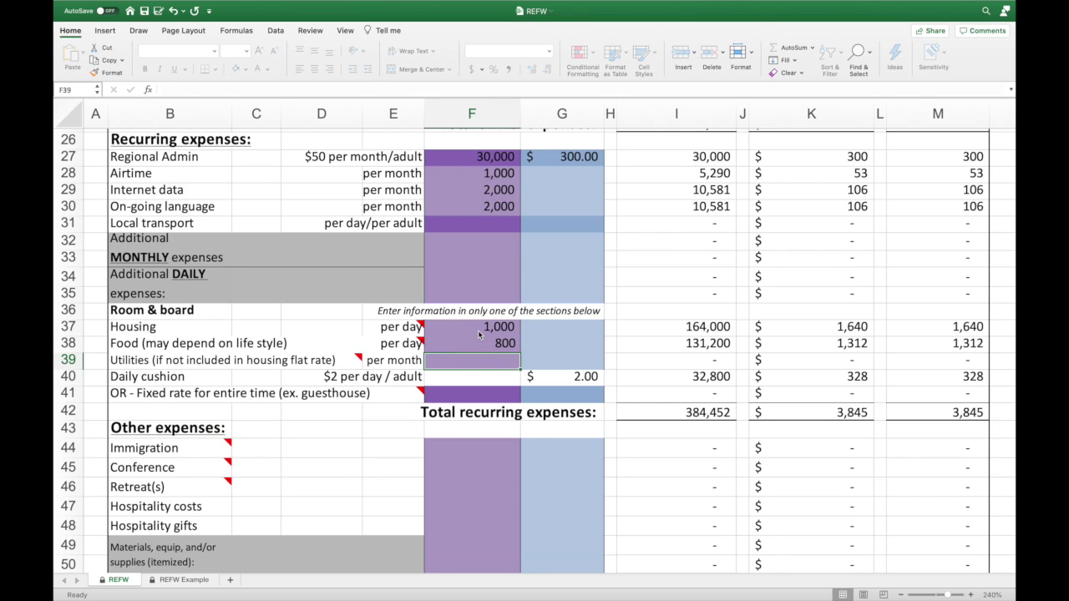
Enter the monthly utilities cost under Room & board as 20 in US dollars
{"action": "key", "text": "Tab"}
{"action": "type", "text": "2"}
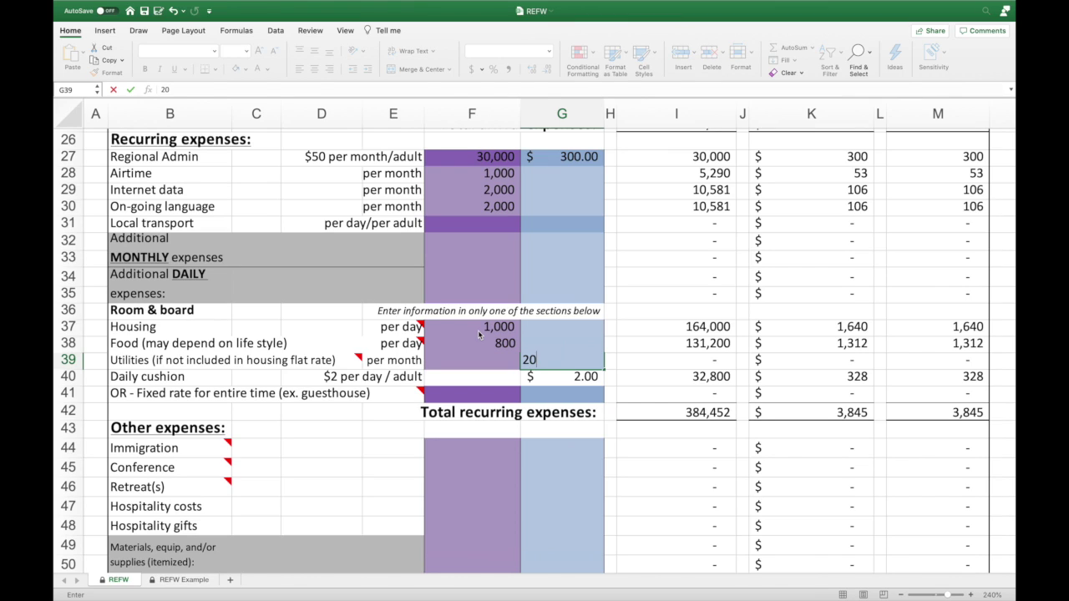
{"action": "type", "text": "0"}
{"action": "key", "text": "Down"}
{"action": "key", "text": "Down"}
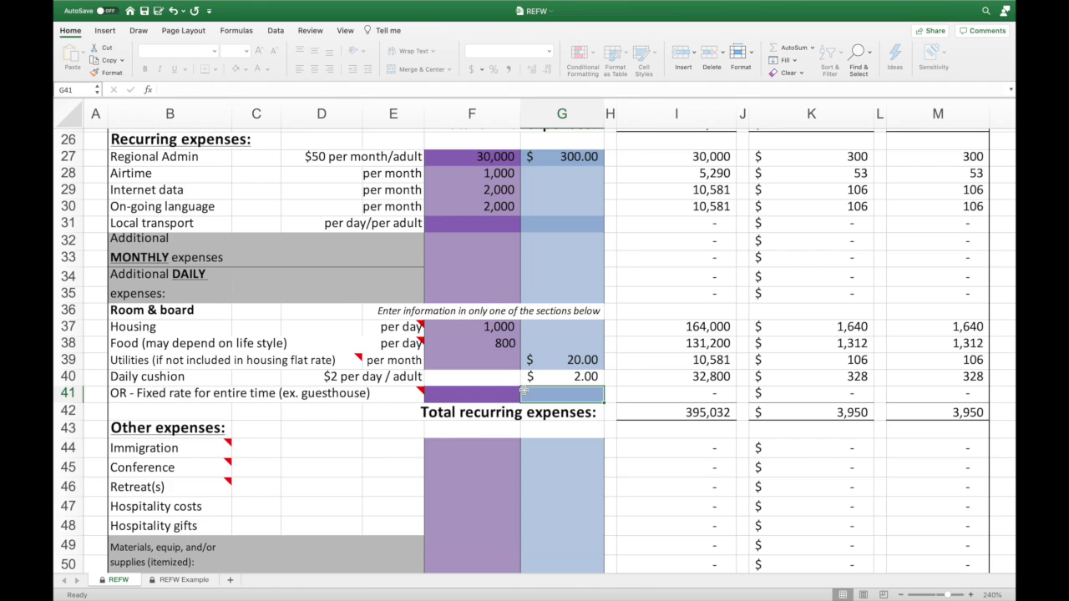
Under Other expenses, enter 40 for immigration and 50 for hospitality gifts, both in US dollars
{"action": "scroll", "coordinate": [524, 390], "scroll_direction": "down", "scroll_amount": 5}
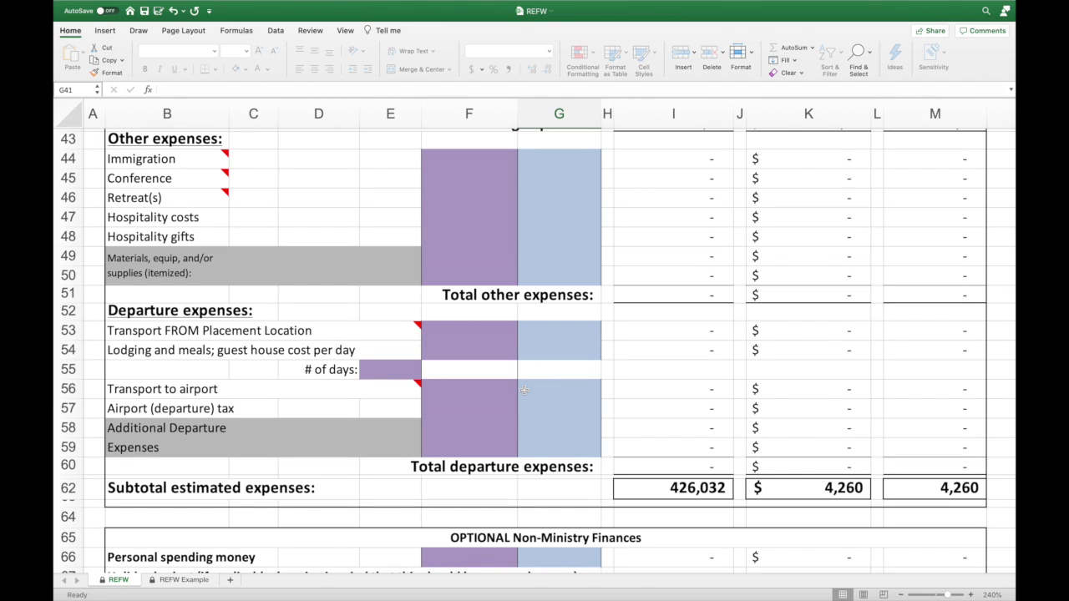
{"action": "left_click", "coordinate": [574, 159]}
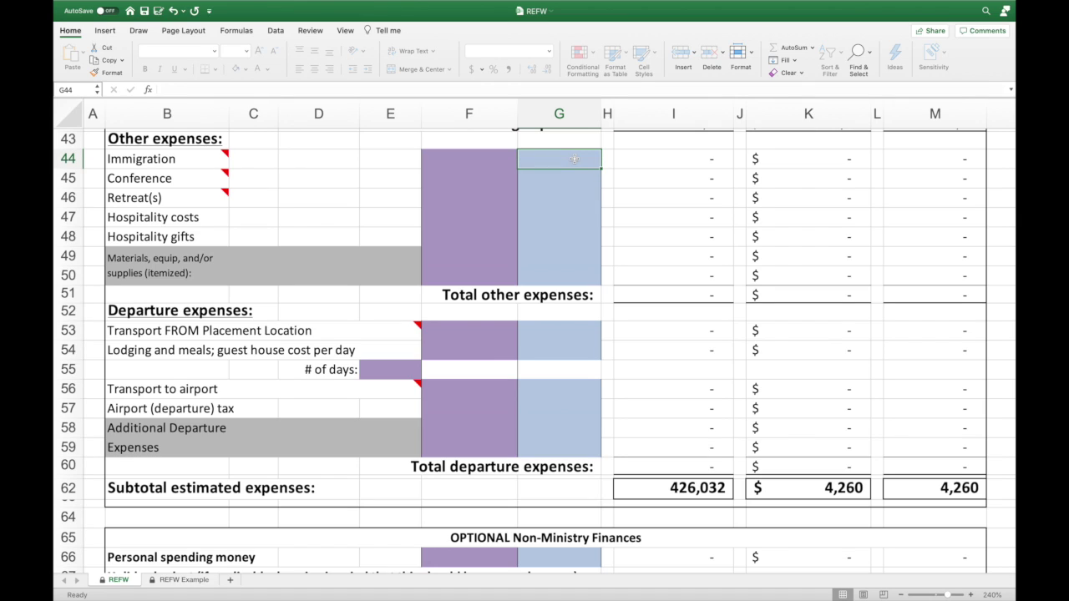
{"action": "type", "text": "40"}
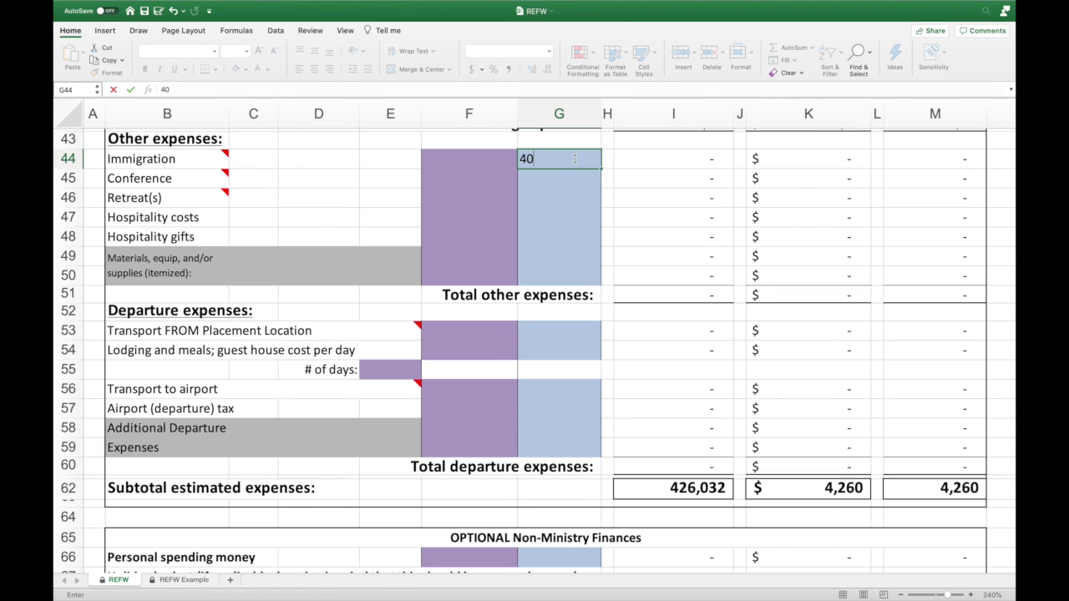
{"action": "key", "text": "Return"}
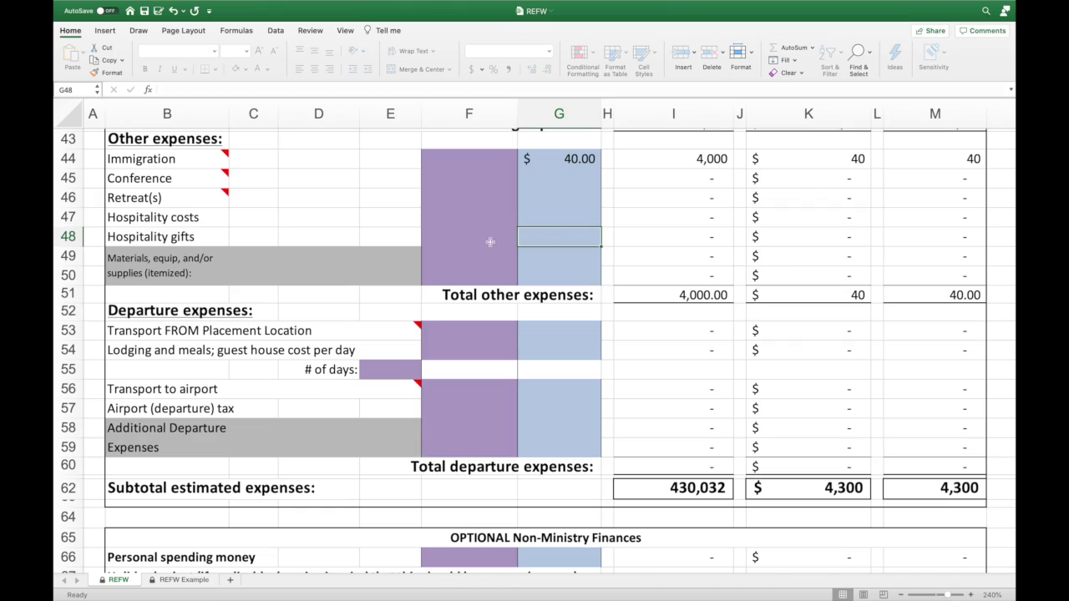
{"action": "type", "text": "50"}
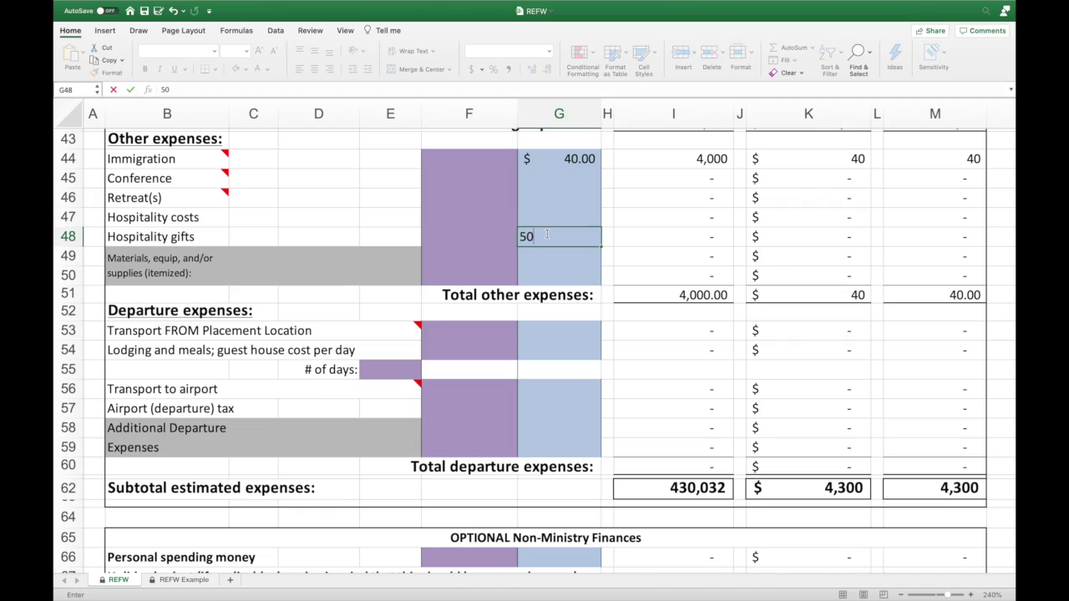
Itemize Candy on the first materials, equipment and supplies line with a cost of 50 in US dollars
{"action": "left_click", "coordinate": [342, 256]}
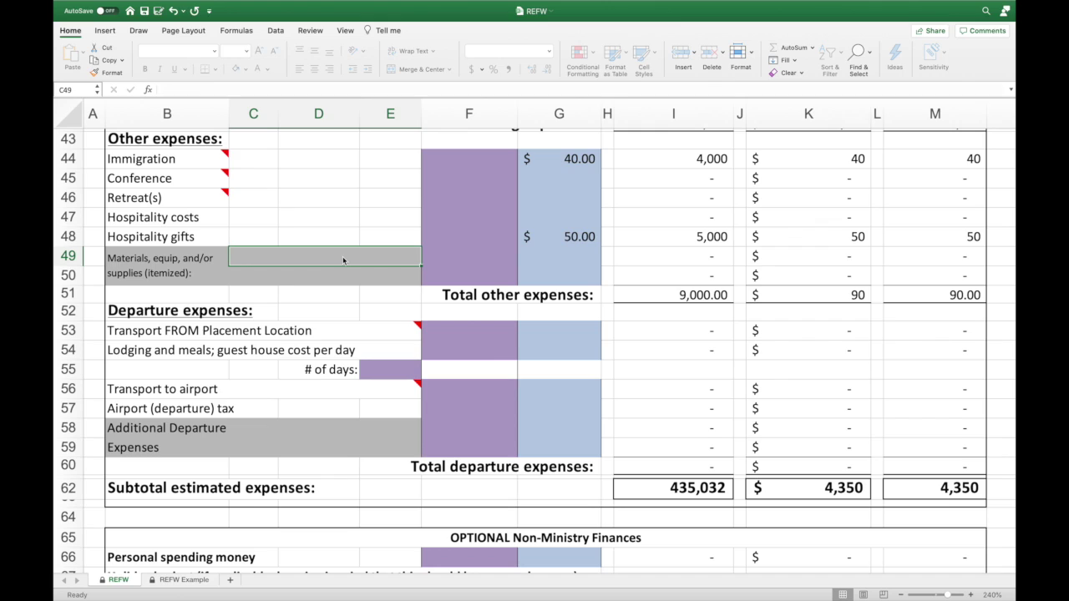
{"action": "type", "text": "Candy"}
{"action": "key", "text": "Tab"}
{"action": "key", "text": "Tab"}
{"action": "type", "text": "50"}
{"action": "key", "text": "Return"}
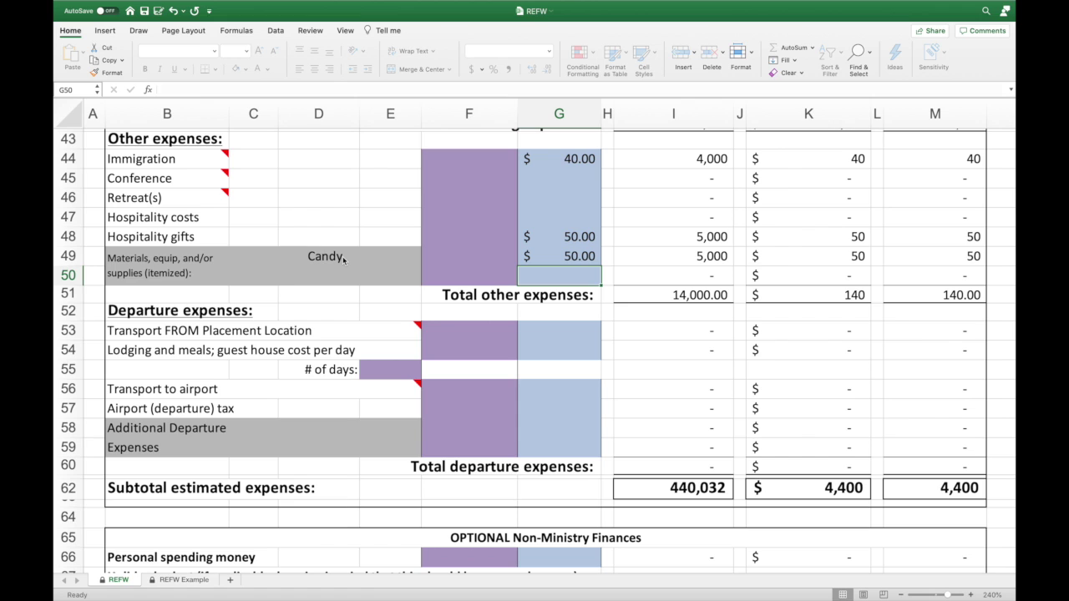
Under Departure expenses, enter 10000 in RR currency for transport from the placement location
{"action": "scroll", "coordinate": [343, 259], "scroll_direction": "down", "scroll_amount": 5}
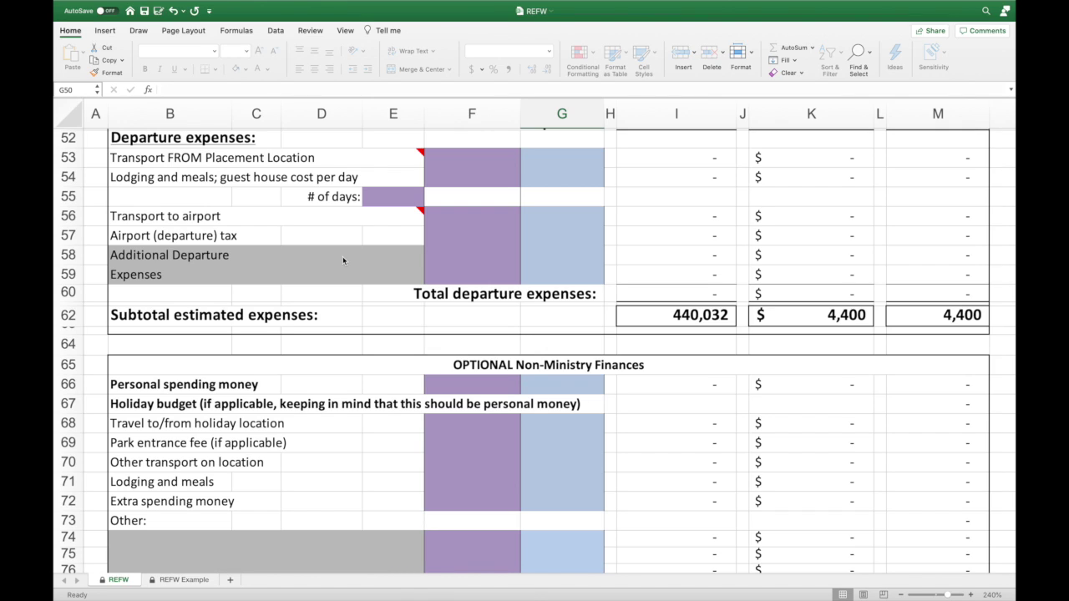
{"action": "type", "text": "10000"}
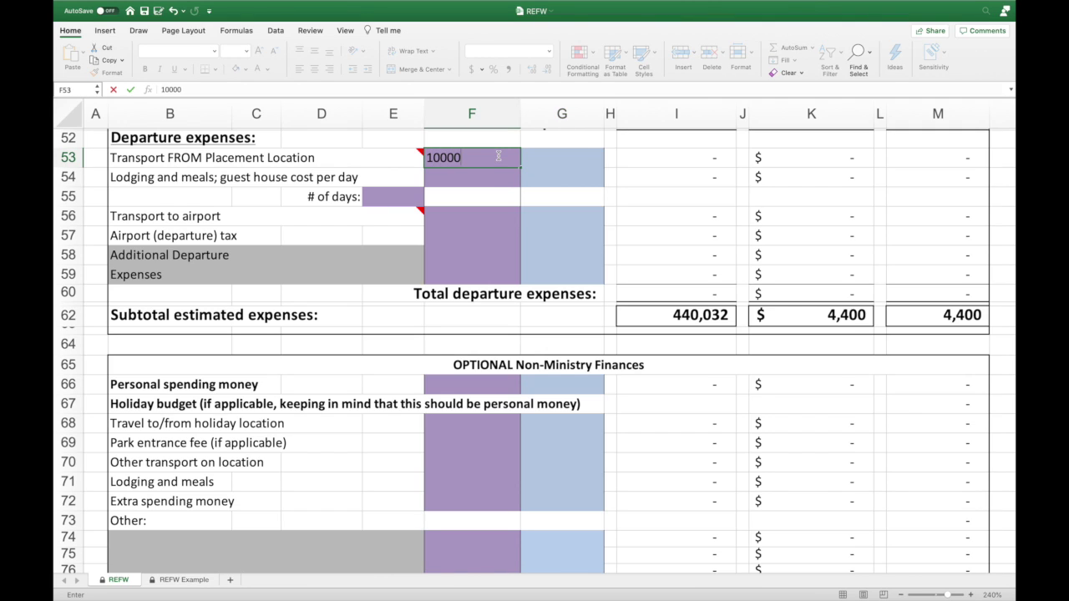
{"action": "key", "text": "Return"}
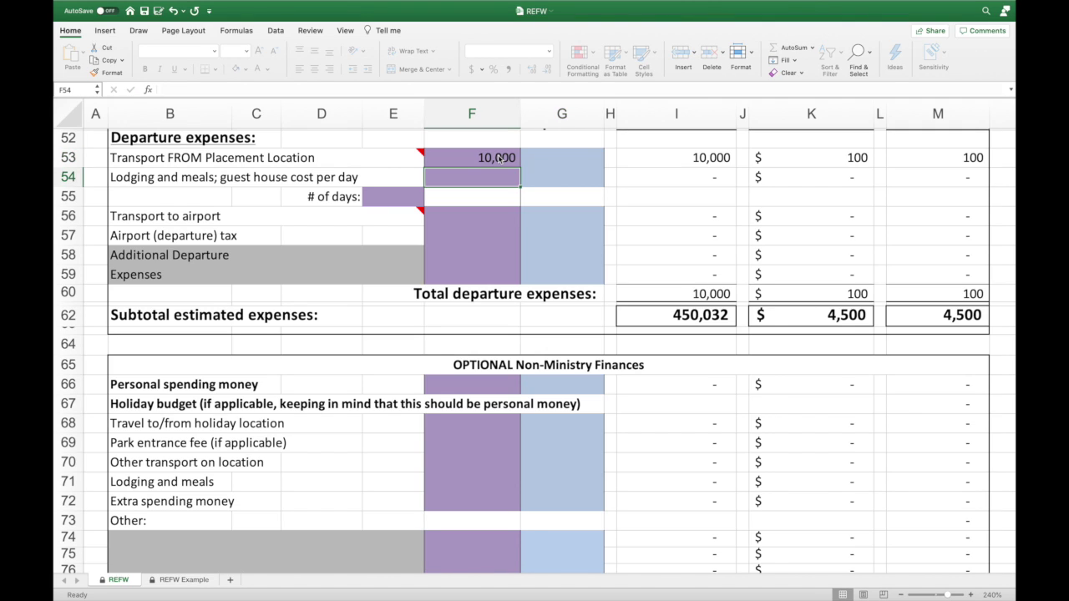
Enter the departure guest house cost as 3500 per day in RR currency, with 3 days there
{"action": "type", "text": "3"}
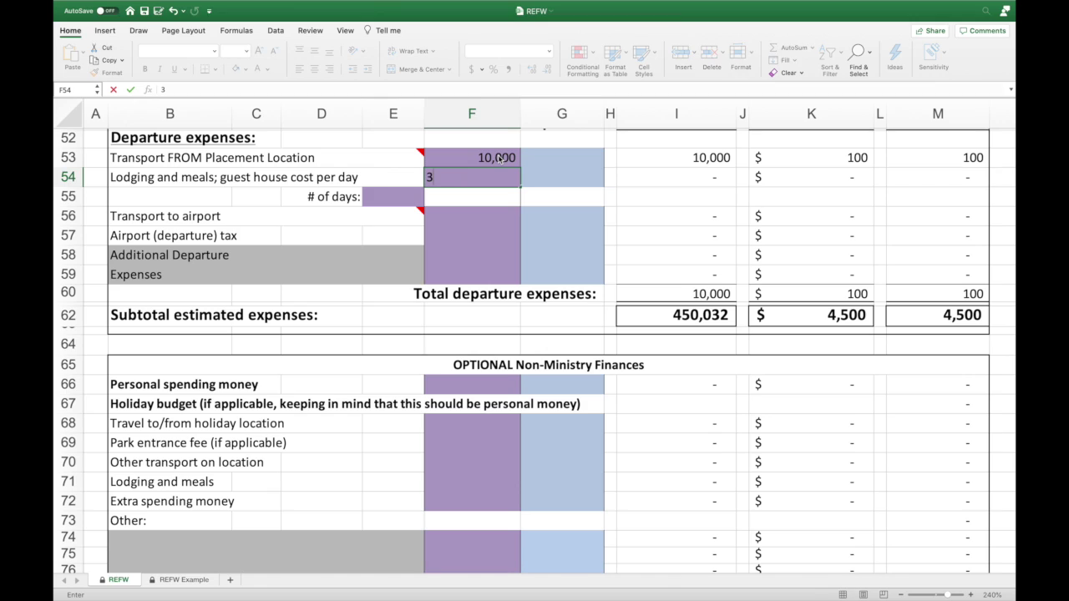
{"action": "type", "text": "500"}
{"action": "key", "text": "Return"}
{"action": "left_click", "coordinate": [383, 197]}
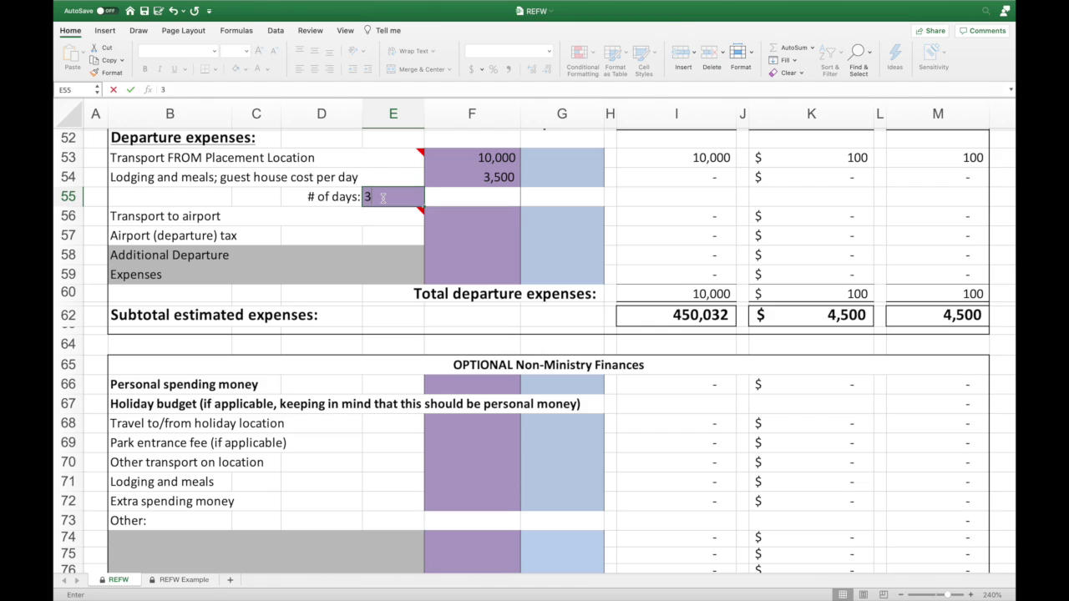
{"action": "type", "text": "3"}
{"action": "key", "text": "Return"}
Enter 1500 in RR currency for transport to the airport under Departure expenses
{"action": "left_click", "coordinate": [457, 216]}
{"action": "type", "text": "1500"}
{"action": "key", "text": "Return"}
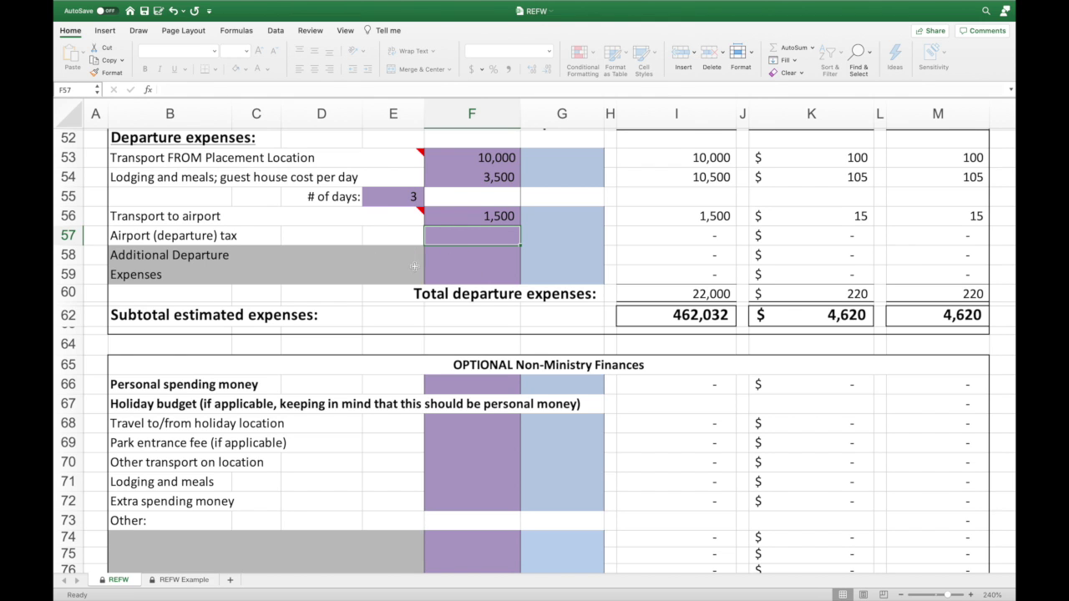
Review the entered expenses, the estimated subtotal and the optional non-ministry finances section
{"action": "scroll", "coordinate": [473, 288], "scroll_direction": "up", "scroll_amount": 5}
{"action": "scroll", "coordinate": [474, 287], "scroll_direction": "up", "scroll_amount": 3}
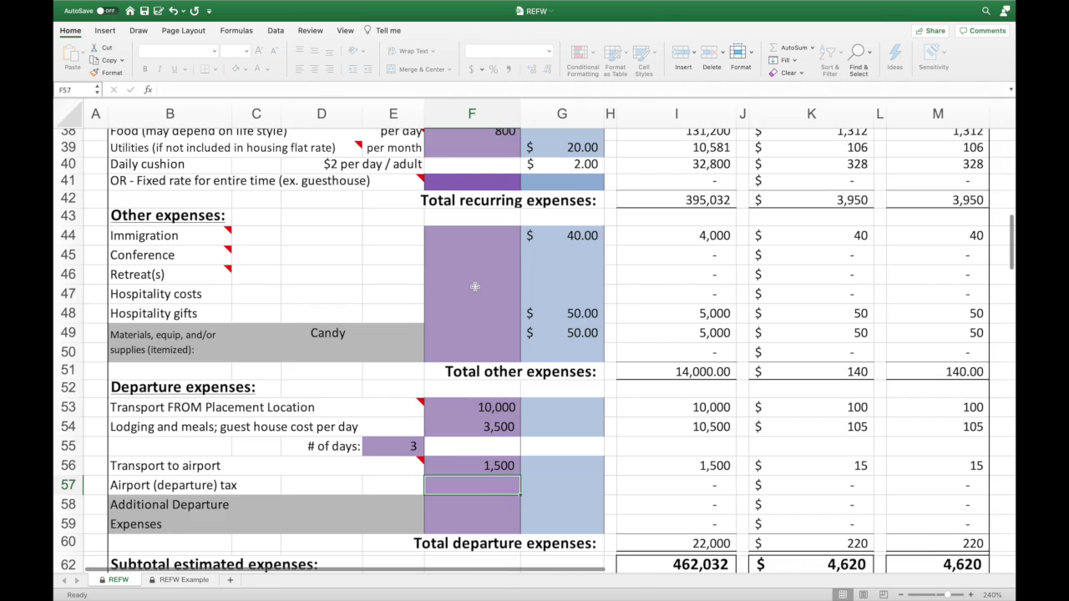
{"action": "scroll", "coordinate": [474, 287], "scroll_direction": "down", "scroll_amount": 6}
{"action": "scroll", "coordinate": [475, 287], "scroll_direction": "down", "scroll_amount": 2}
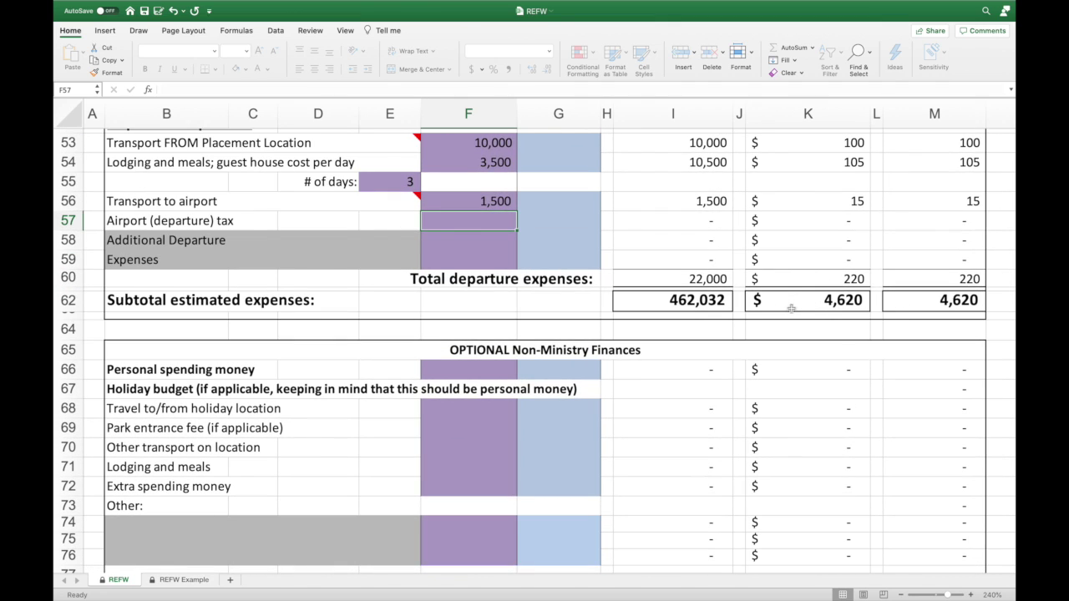
{"action": "scroll", "coordinate": [784, 307], "scroll_direction": "up", "scroll_amount": 2}
{"action": "scroll", "coordinate": [789, 312], "scroll_direction": "down", "scroll_amount": 8}
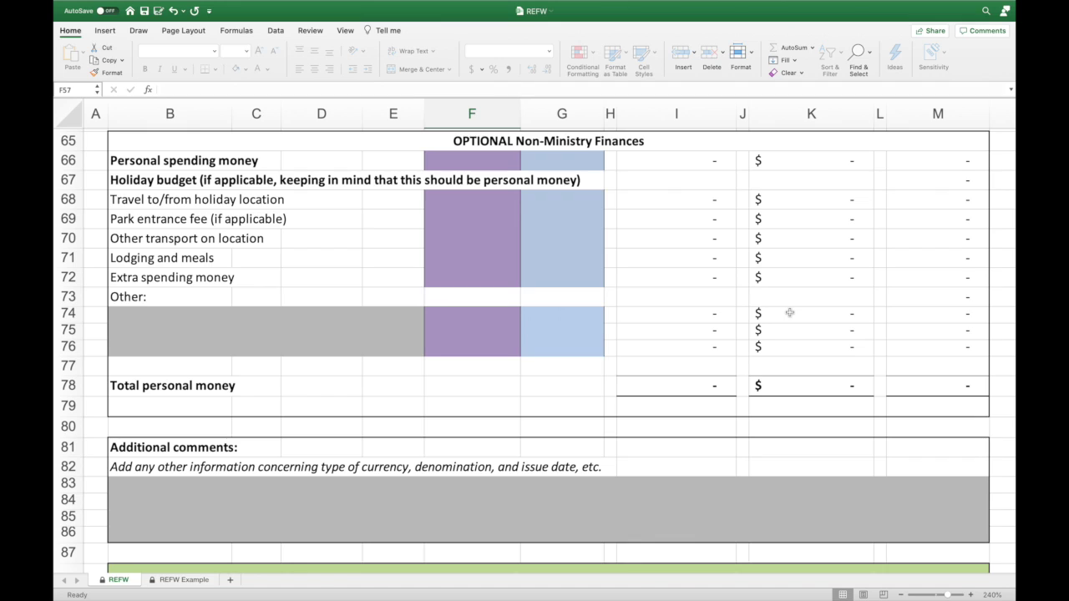
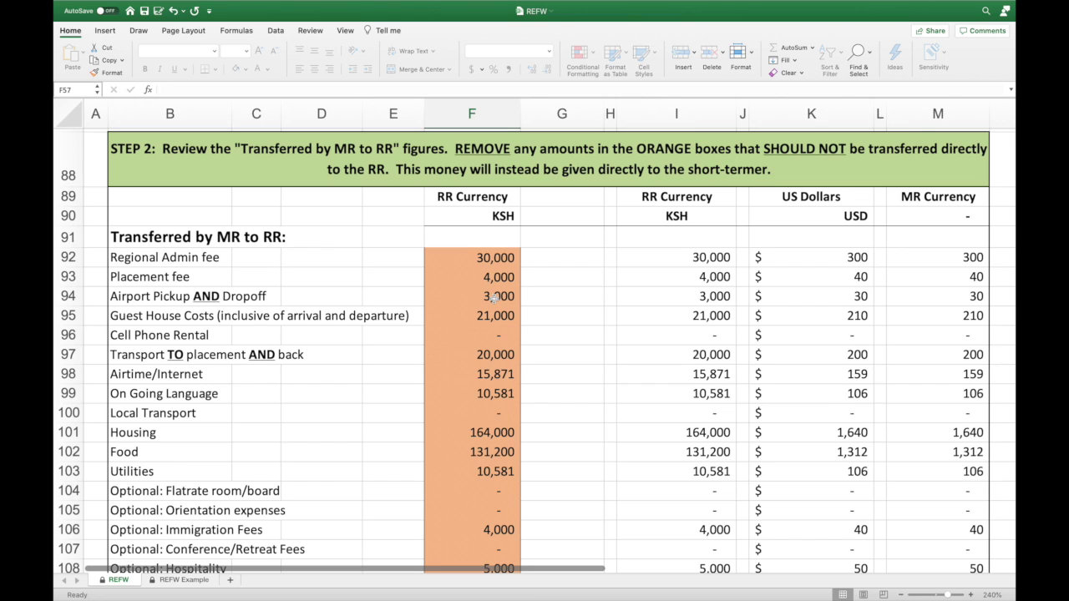
Remove the Airtime/Internet amount from the orange Transferred by MR to RR figures
{"action": "scroll", "coordinate": [494, 296], "scroll_direction": "down", "scroll_amount": 3}
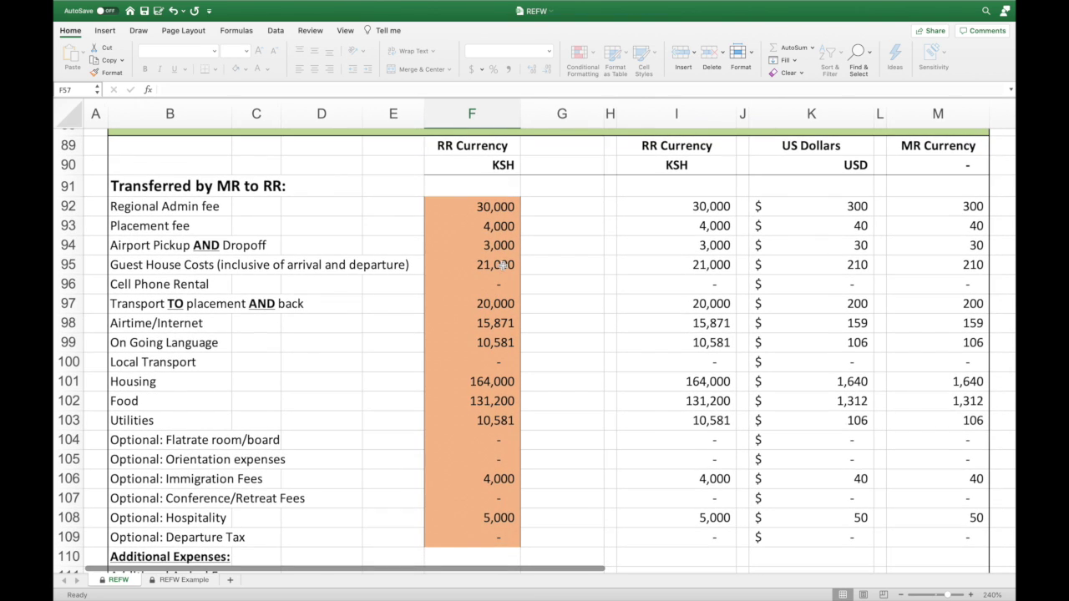
{"action": "scroll", "coordinate": [501, 265], "scroll_direction": "down", "scroll_amount": 2}
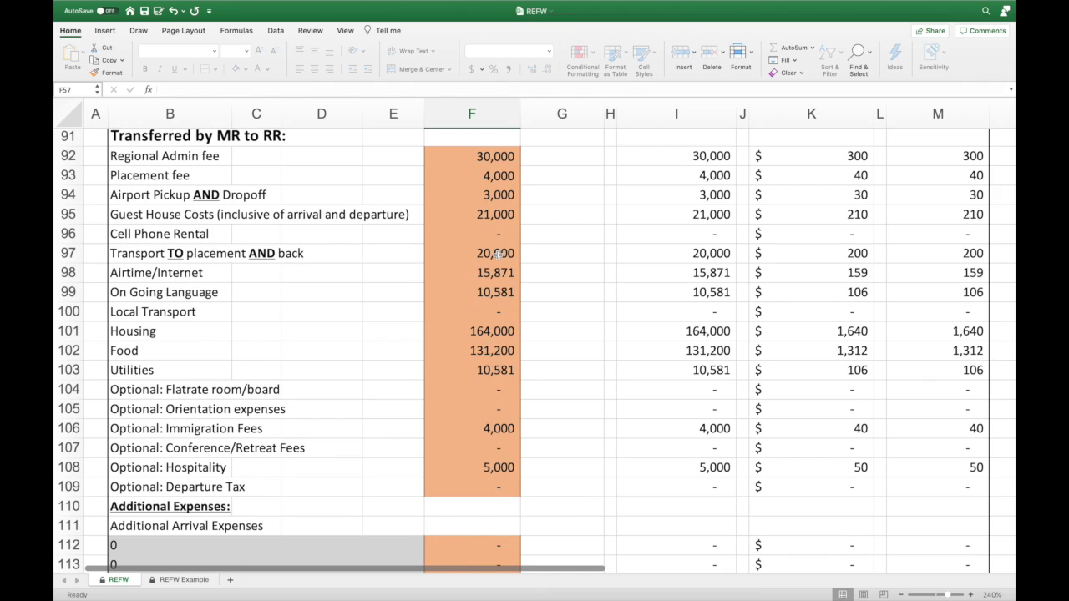
{"action": "scroll", "coordinate": [498, 254], "scroll_direction": "down", "scroll_amount": 1}
{"action": "left_click", "coordinate": [491, 248]}
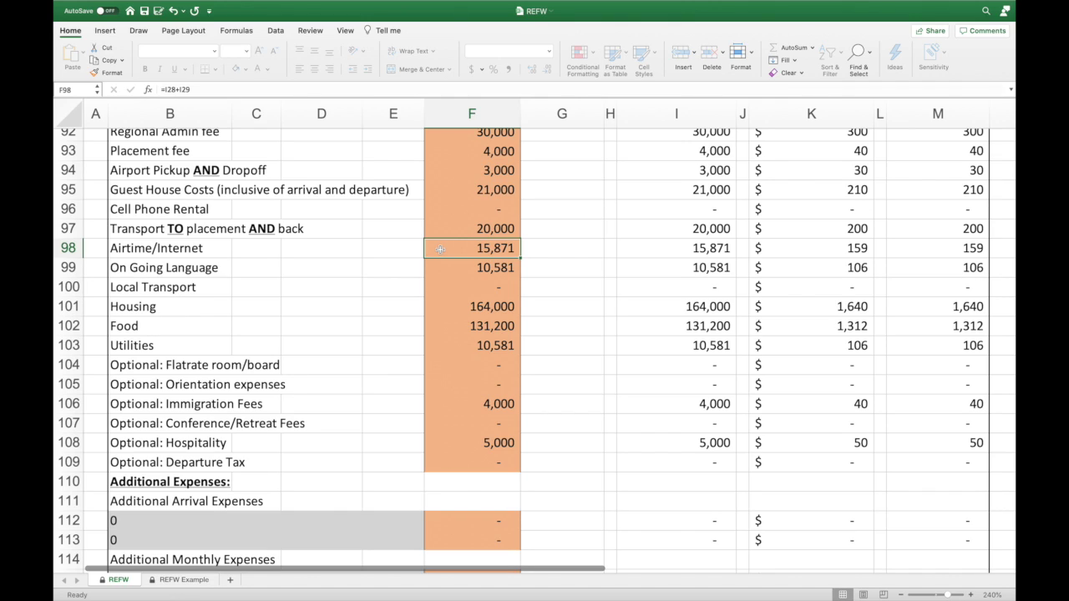
{"action": "key", "text": "Delete"}
Inspect the on-going language, housing, food, utilities and hospitality amounts among the Transferred by MR to RR figures
{"action": "left_click", "coordinate": [459, 267]}
{"action": "left_click", "coordinate": [459, 308]}
{"action": "left_click", "coordinate": [459, 324]}
{"action": "left_click", "coordinate": [463, 351]}
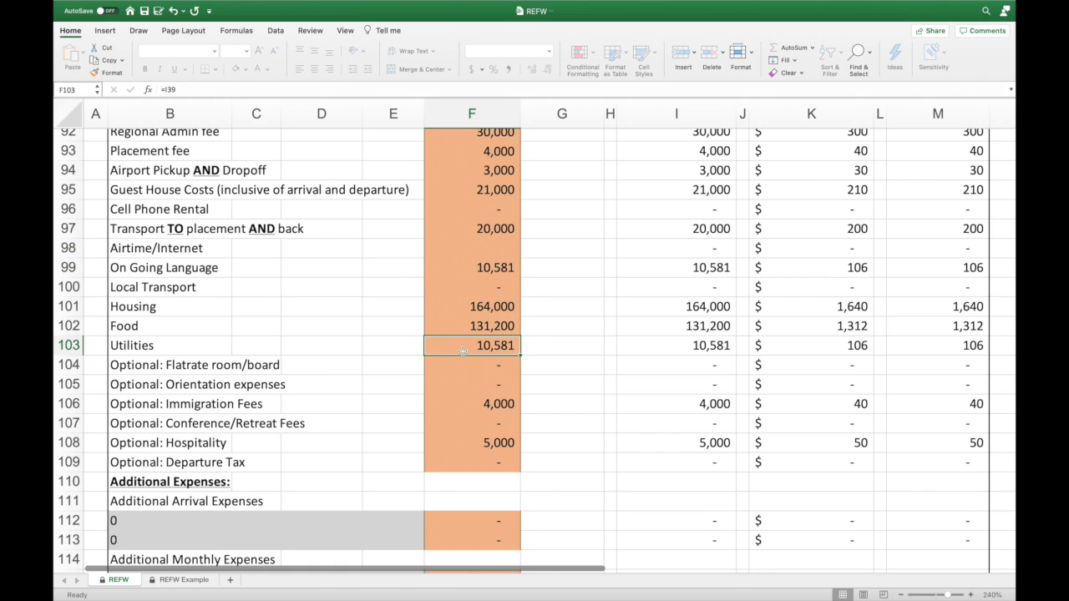
{"action": "left_click", "coordinate": [467, 443]}
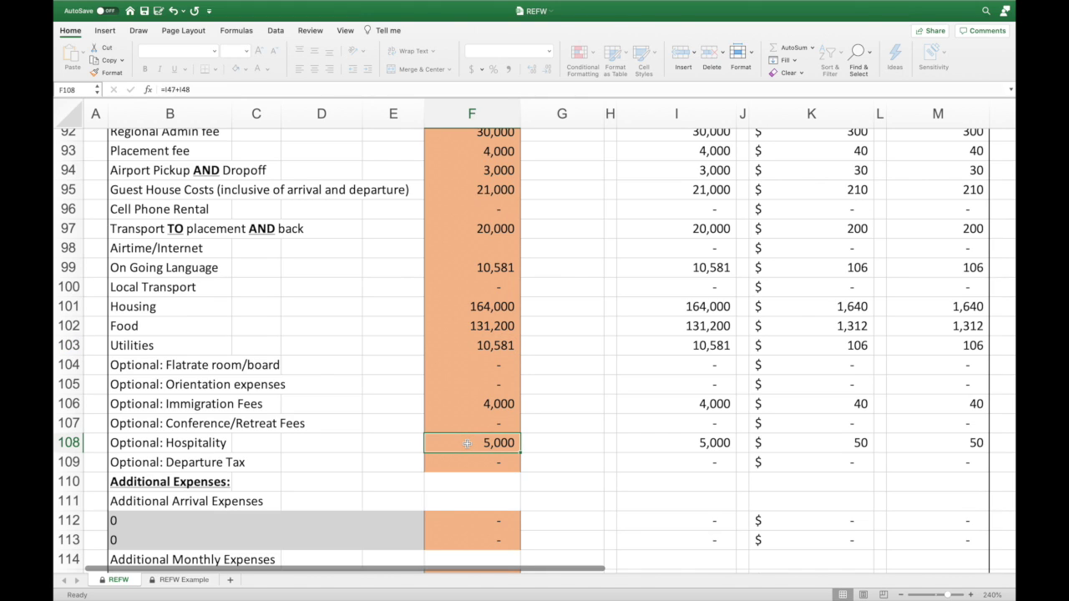
Remove the optional Hospitality and the Candy amounts from the orange Transferred by MR to RR figures
{"action": "key", "text": "Delete"}
{"action": "scroll", "coordinate": [484, 422], "scroll_direction": "down", "scroll_amount": 5}
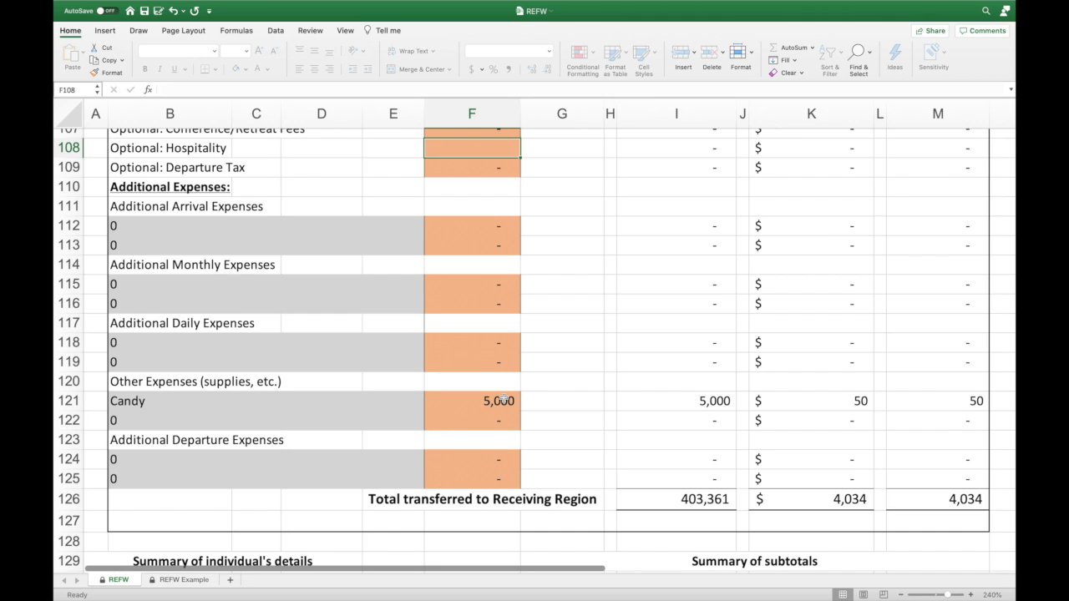
{"action": "left_click", "coordinate": [503, 401]}
{"action": "key", "text": "Delete"}
Review the total transferred to the Receiving Region, the summaries of details and subtotals, and the Step 3 Mobilizing Region costs through TOTAL COST
{"action": "scroll", "coordinate": [504, 401], "scroll_direction": "down", "scroll_amount": 2}
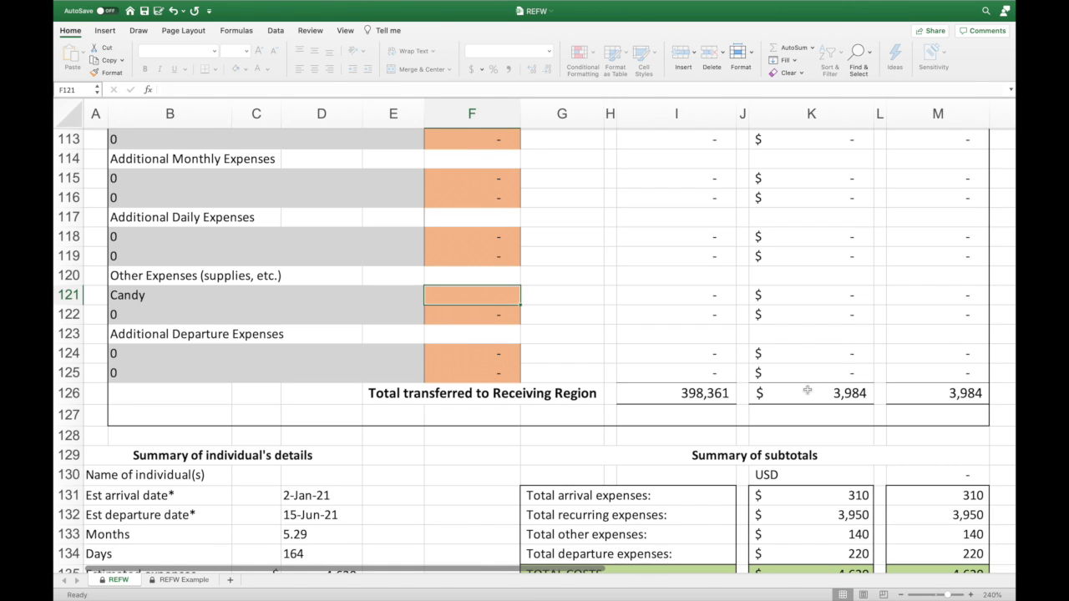
{"action": "scroll", "coordinate": [808, 390], "scroll_direction": "down", "scroll_amount": 4}
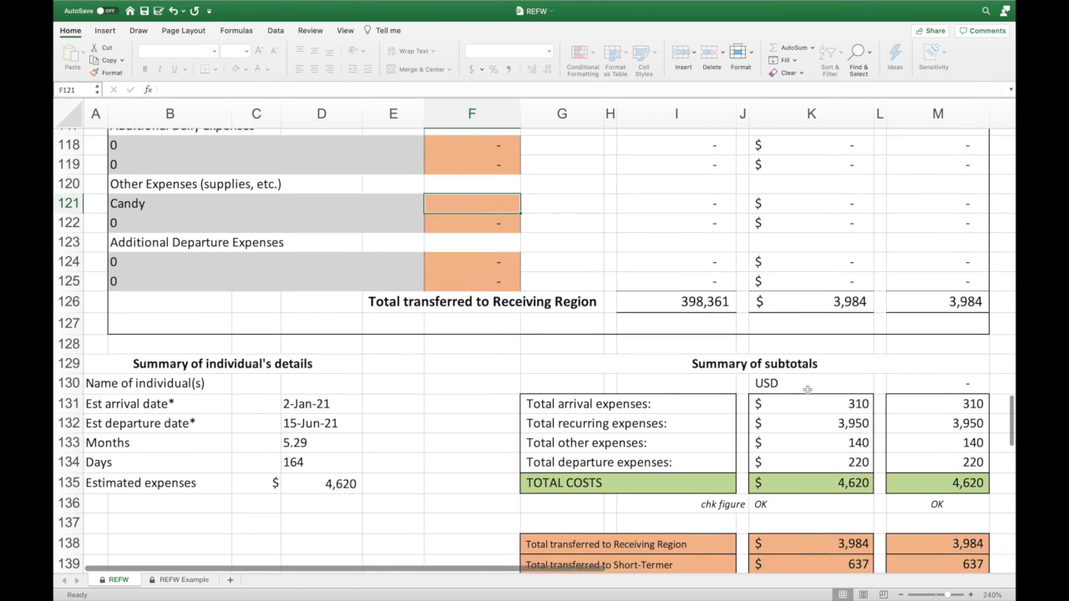
{"action": "scroll", "coordinate": [807, 392], "scroll_direction": "up", "scroll_amount": 2}
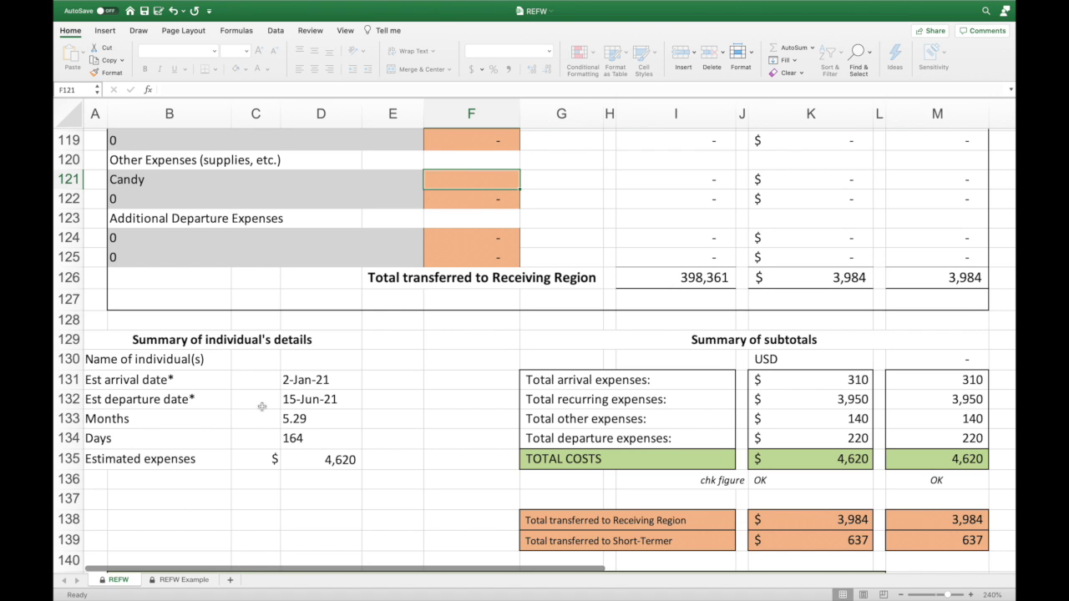
{"action": "scroll", "coordinate": [587, 414], "scroll_direction": "down", "scroll_amount": 2}
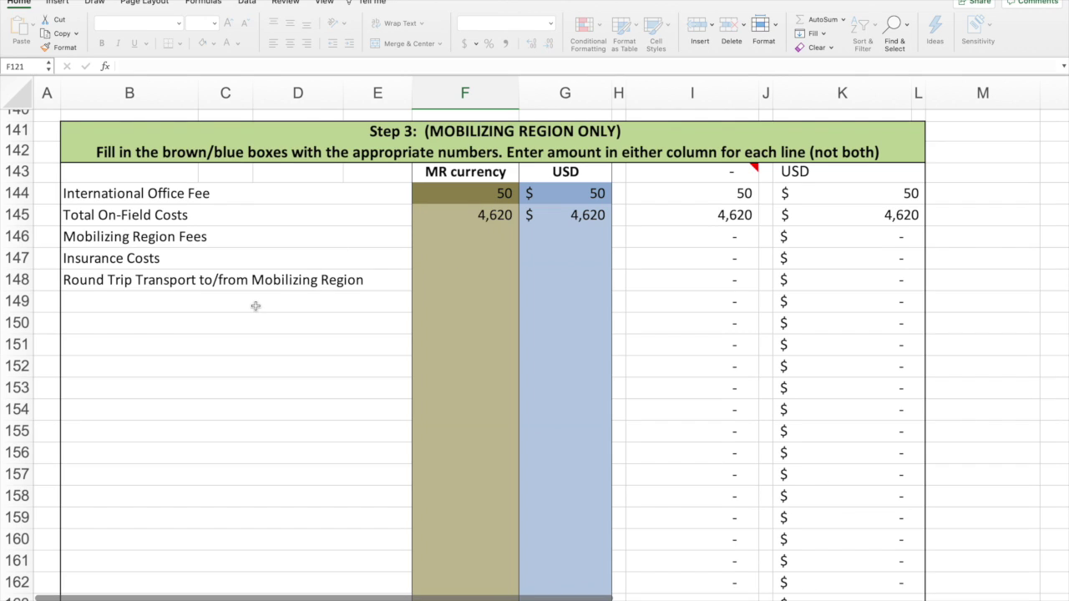
{"action": "scroll", "coordinate": [256, 305], "scroll_direction": "down", "scroll_amount": 5}
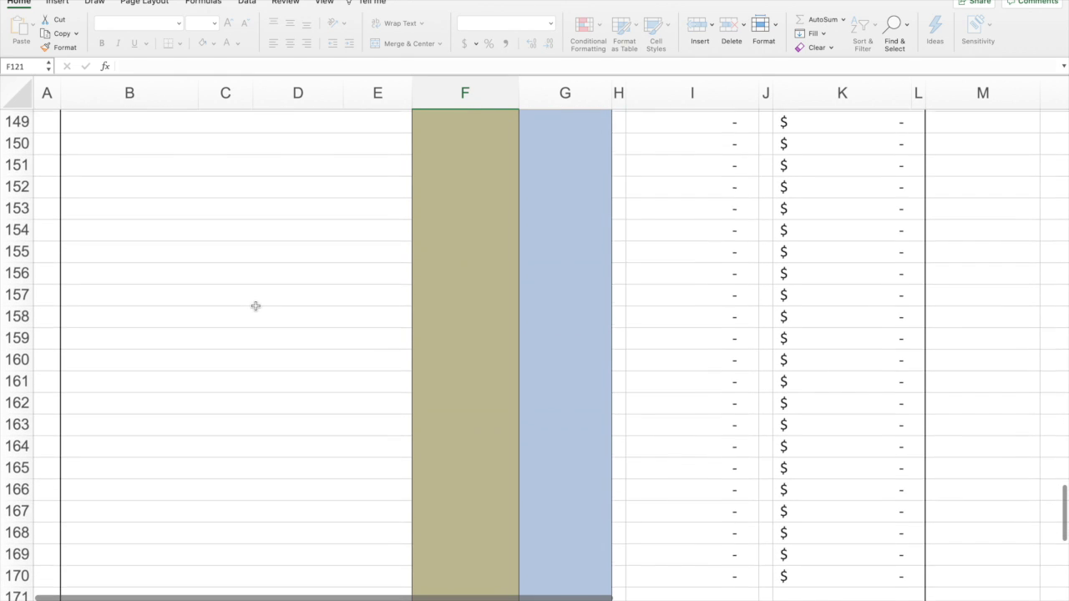
{"action": "scroll", "coordinate": [256, 306], "scroll_direction": "down", "scroll_amount": 3}
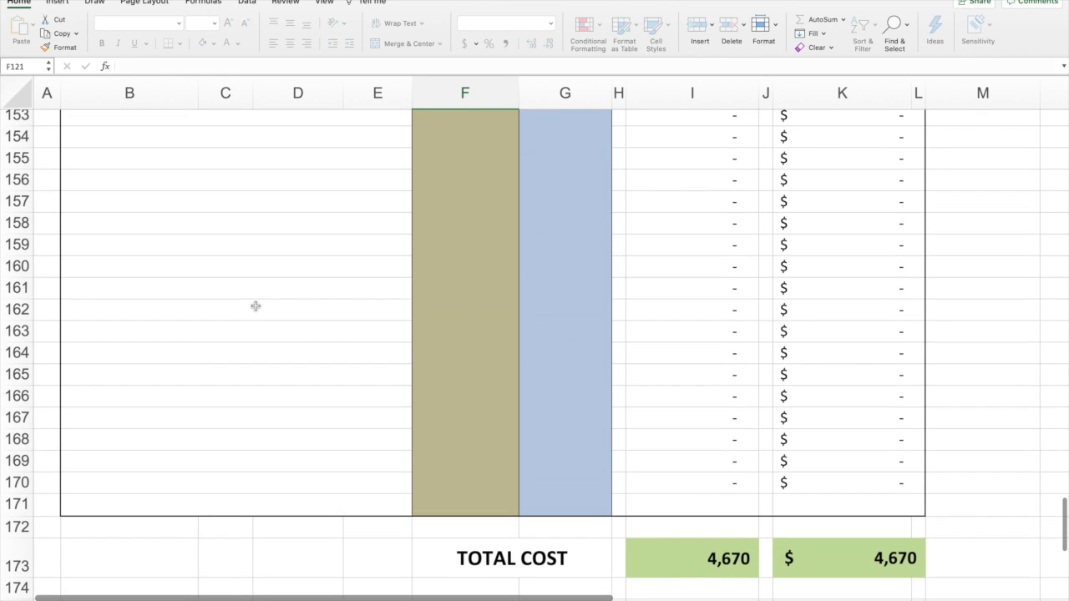
{"action": "scroll", "coordinate": [256, 305], "scroll_direction": "down", "scroll_amount": 5}
{"action": "scroll", "coordinate": [256, 306], "scroll_direction": "up", "scroll_amount": 3}
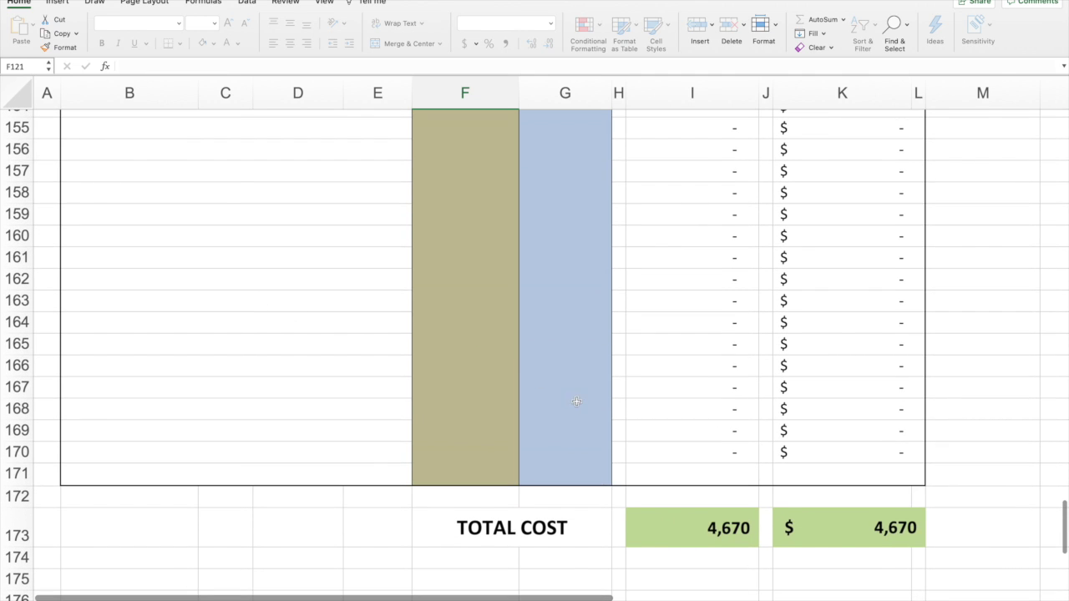